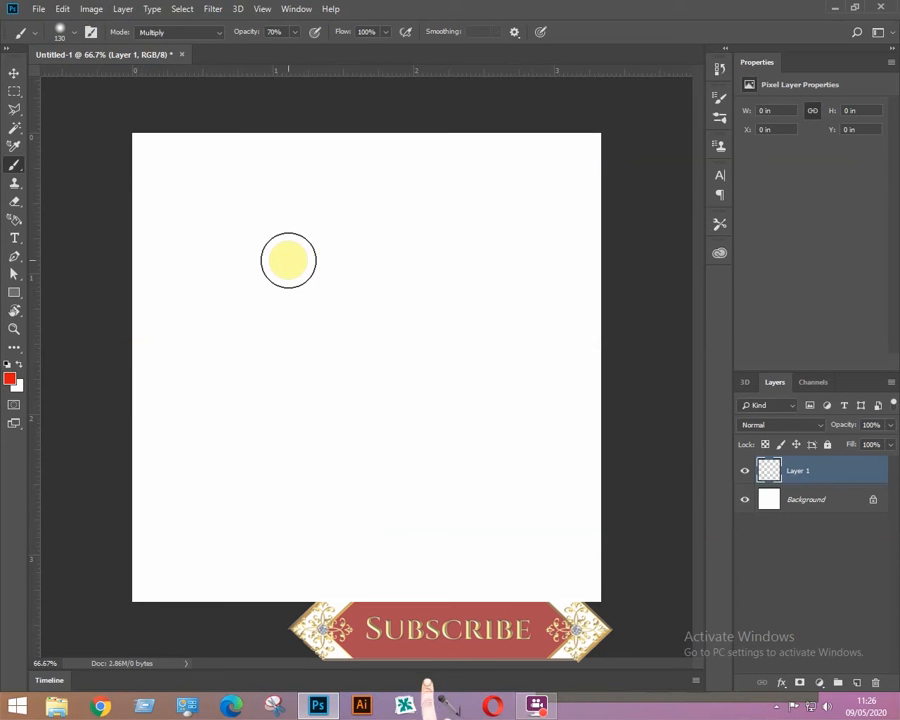
Step: Select the Brush tool and set its size to 106 px with 100% hardness
right_click(15, 166)
click(90, 168)
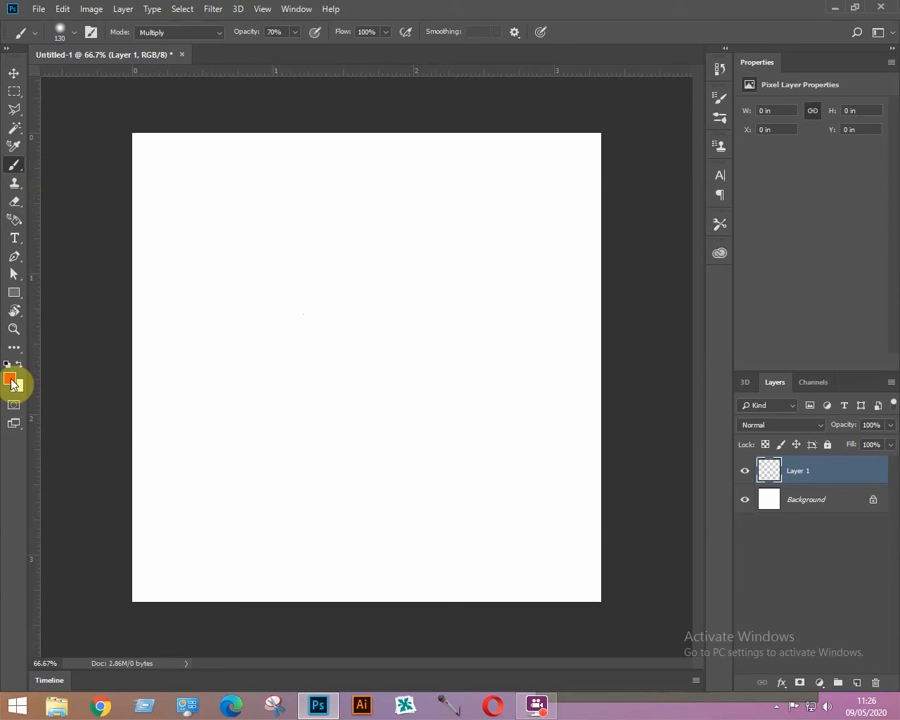
alt+right_click(371, 320)
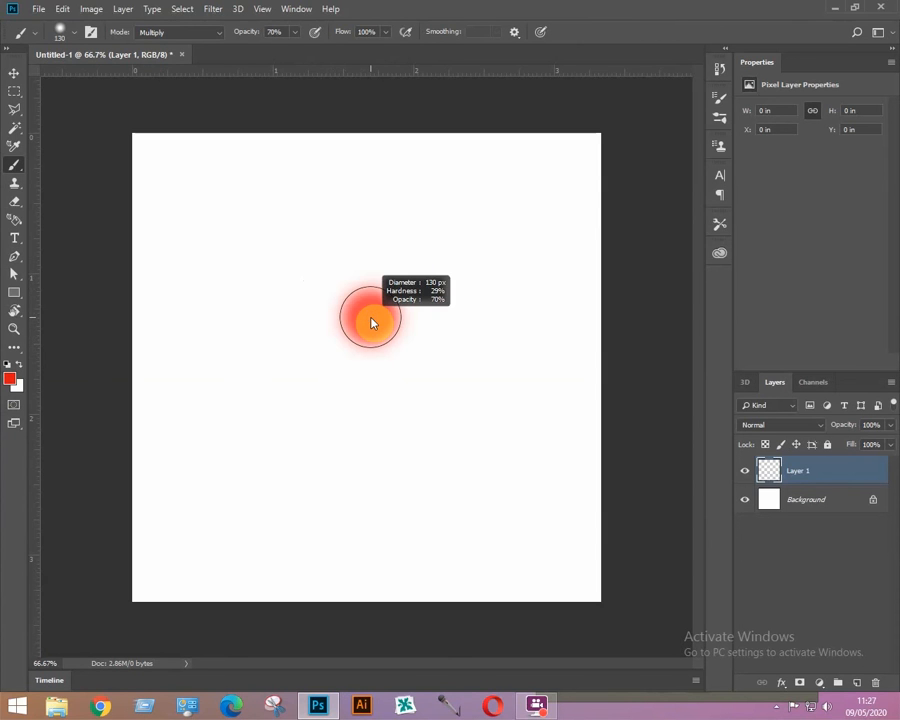
mouse_move(371, 322)
mouse_down()
mouse_move(528, 316)
mouse_move(370, 334)
mouse_up()
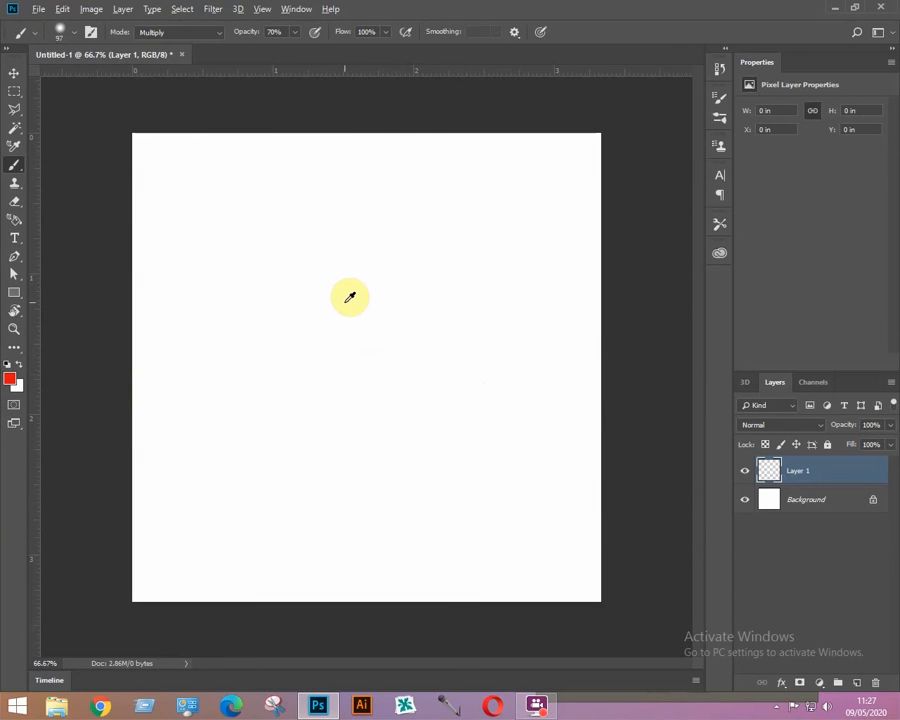
mouse_move(344, 304)
mouse_down()
mouse_move(344, 519)
mouse_move(357, 401)
mouse_move(346, 281)
mouse_move(366, 145)
mouse_up()
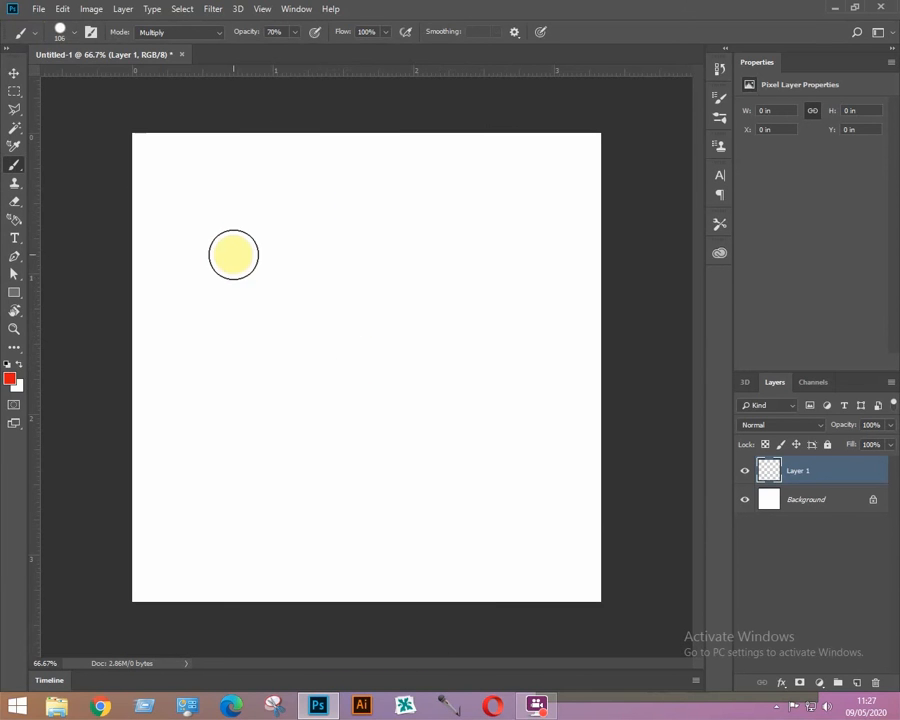
Step: Paint four vertical red strokes about 1.3 in tall at 70%, 50%, 30% and 90% opacity, and clear them from the layer
drag(233, 254, 237, 384)
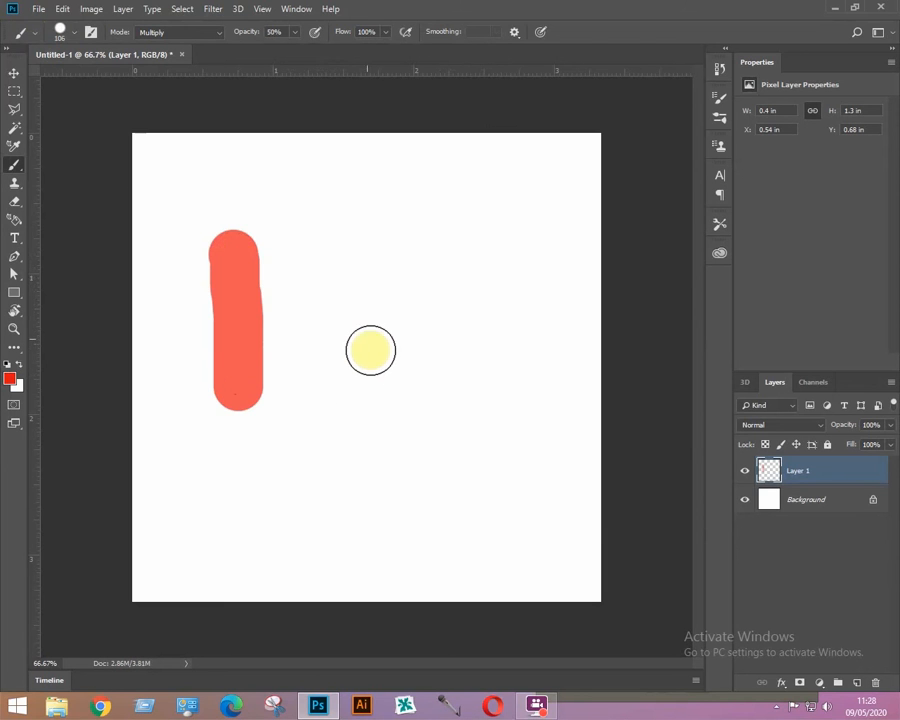
drag(321, 245, 332, 380)
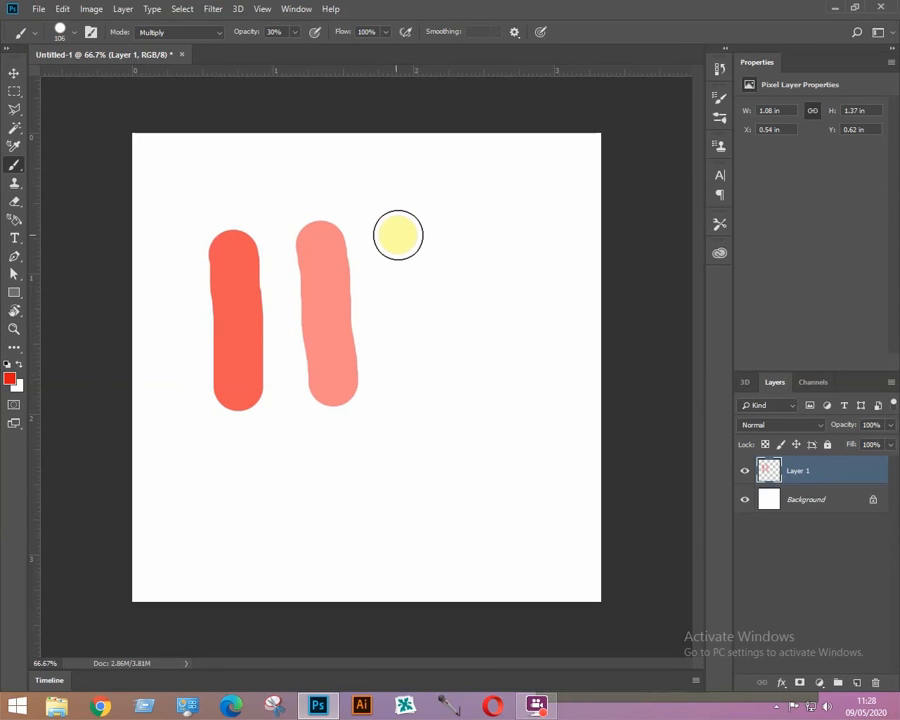
key(3)
drag(398, 234, 418, 368)
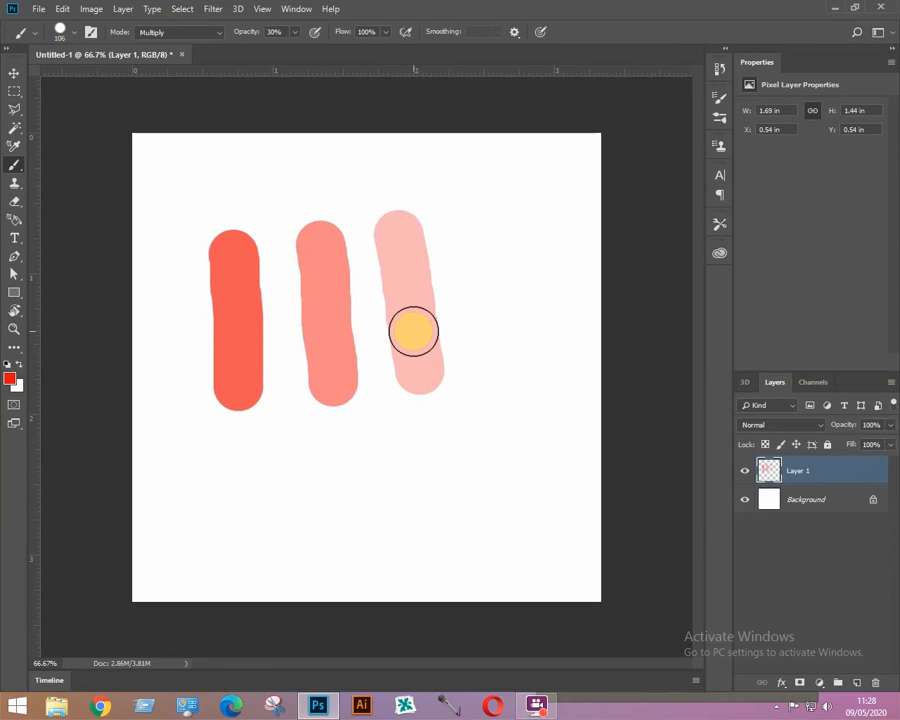
key(9)
drag(470, 223, 502, 396)
key(Delete)
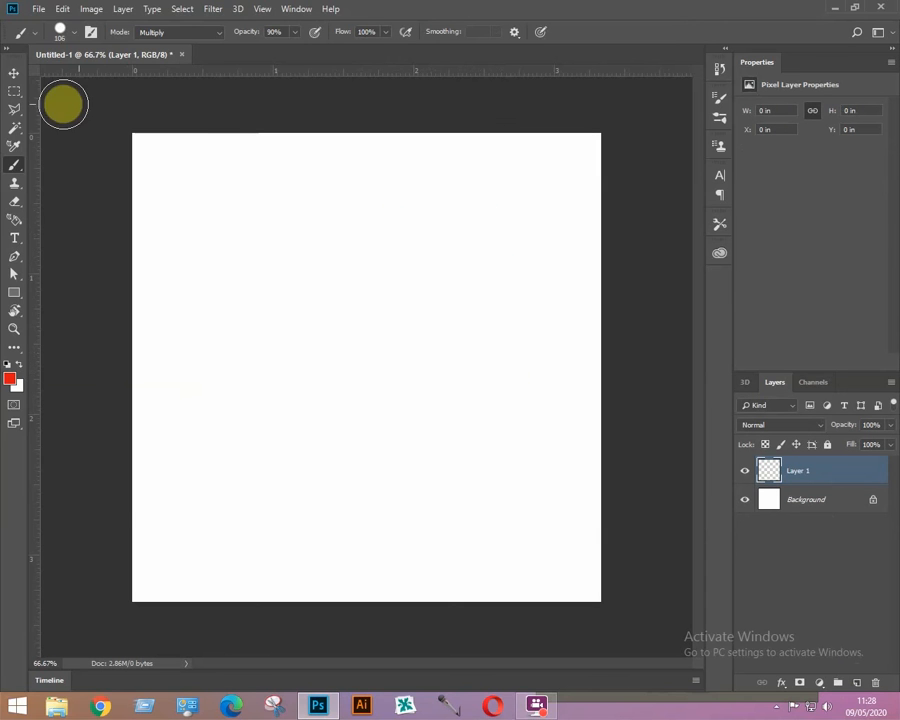
Step: Choose a round brush preset with 100% hardness and paint a vertical red stroke about 1.3 in tall near the canvas's upper-right corner
click(72, 33)
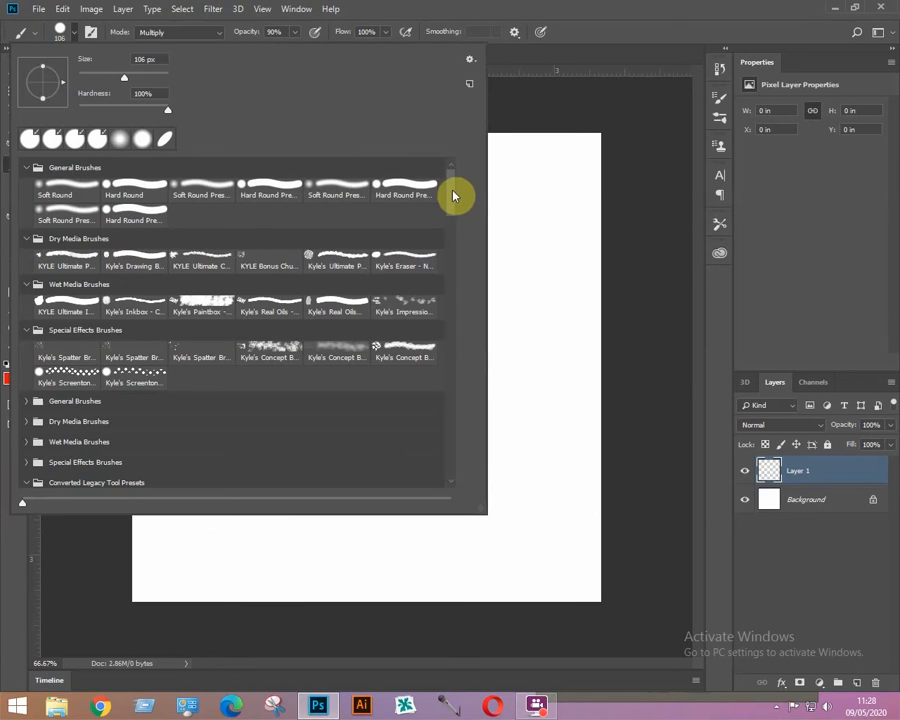
mouse_move(452, 193)
mouse_down()
mouse_move(452, 425)
mouse_move(460, 193)
mouse_move(486, 201)
mouse_up()
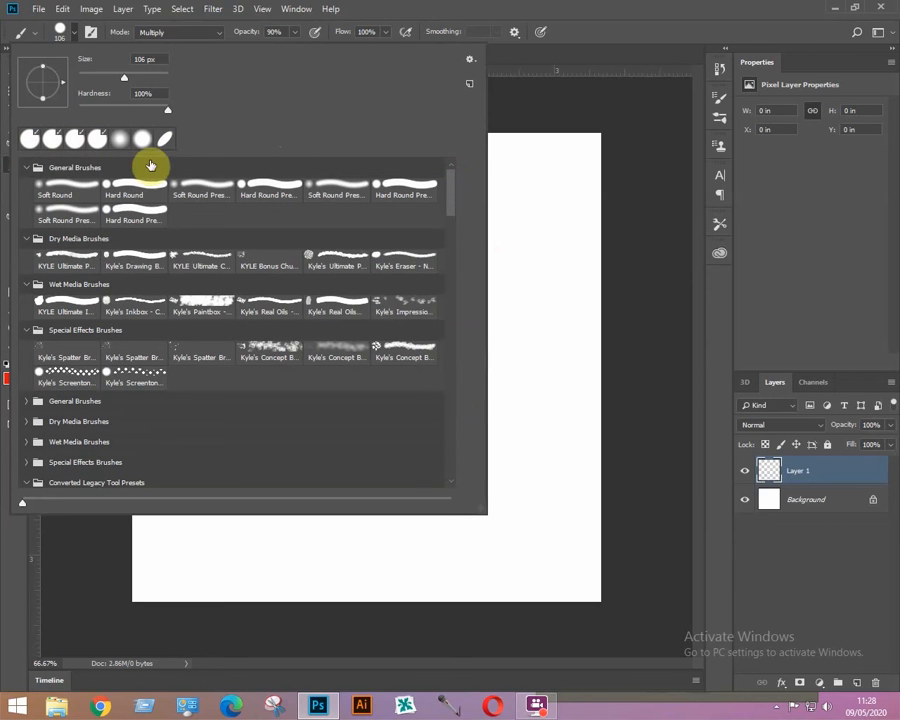
click(142, 138)
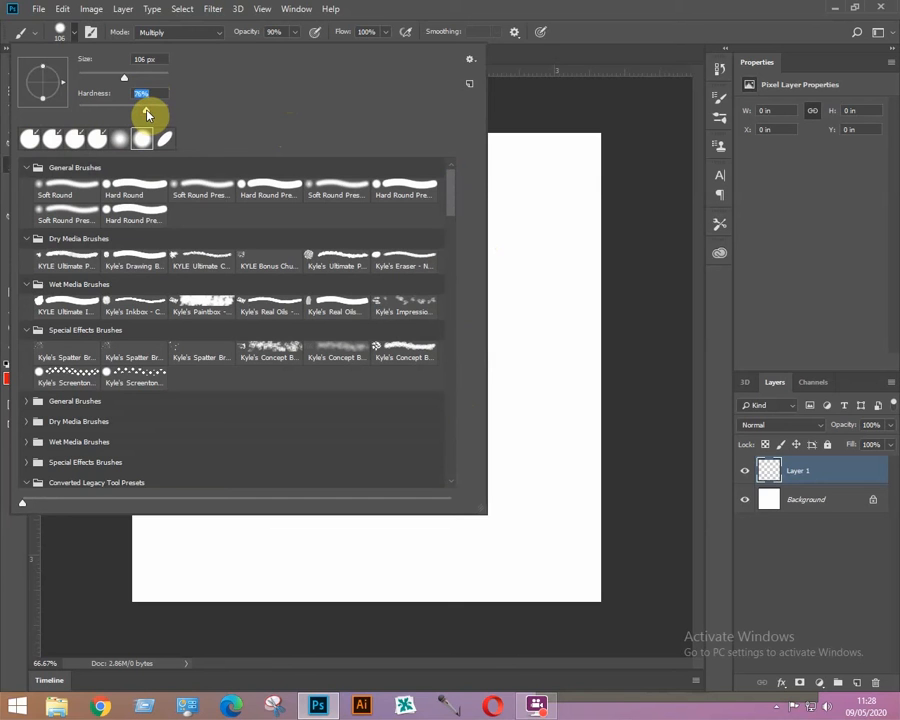
drag(147, 115, 171, 112)
click(552, 179)
drag(552, 179, 552, 306)
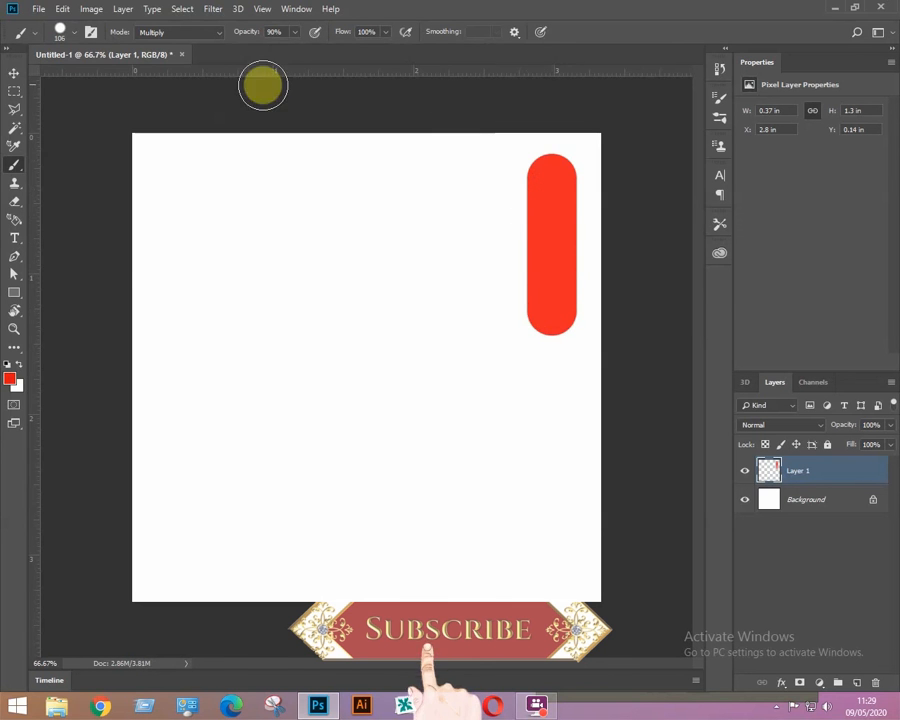
Step: Set the brush hardness to 2% and paint a soft vertical stroke beside the hard-edged red one
click(62, 31)
drag(170, 112, 82, 122)
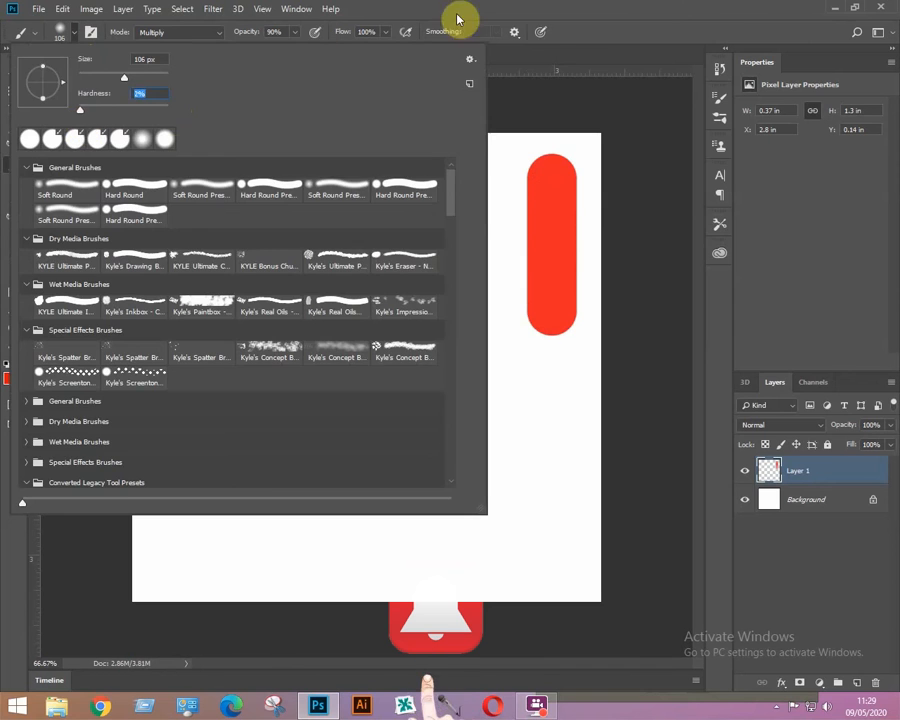
click(512, 18)
drag(474, 175, 478, 320)
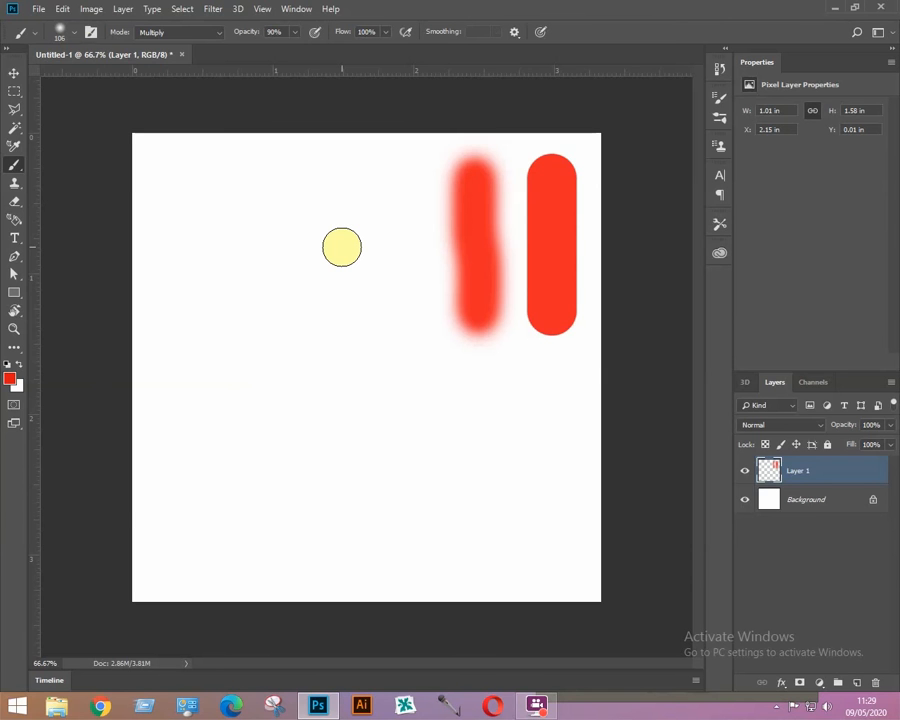
Step: Set the brush size to 146 px in the brush settings
click(62, 32)
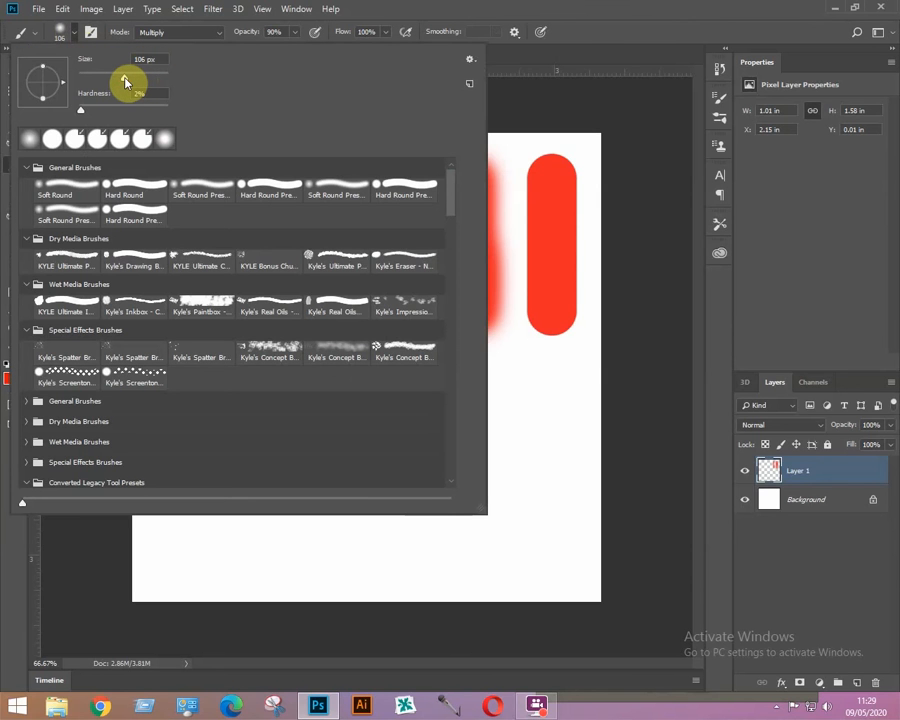
drag(126, 82, 108, 85)
key(Return)
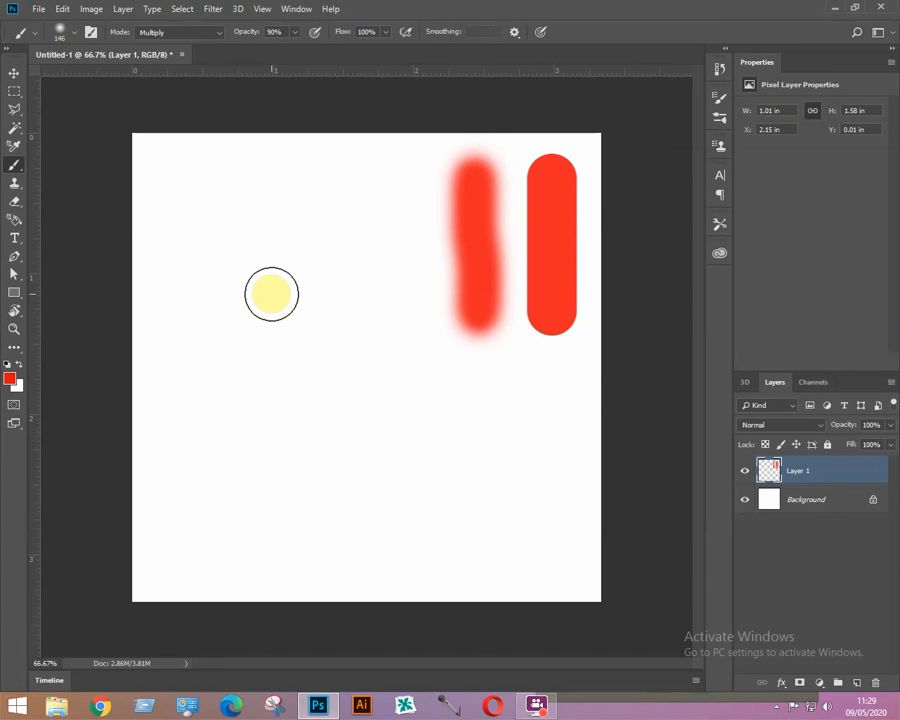
Step: Shrink the brush to 35 px, enlarge it to 1100 px and bring it to 175 px, clearing the red strokes from the layer
key(bracketleft)
key(bracketleft)
key(bracketleft)
key(bracketleft)
key(bracketleft)
key(bracketleft)
key(bracketleft)
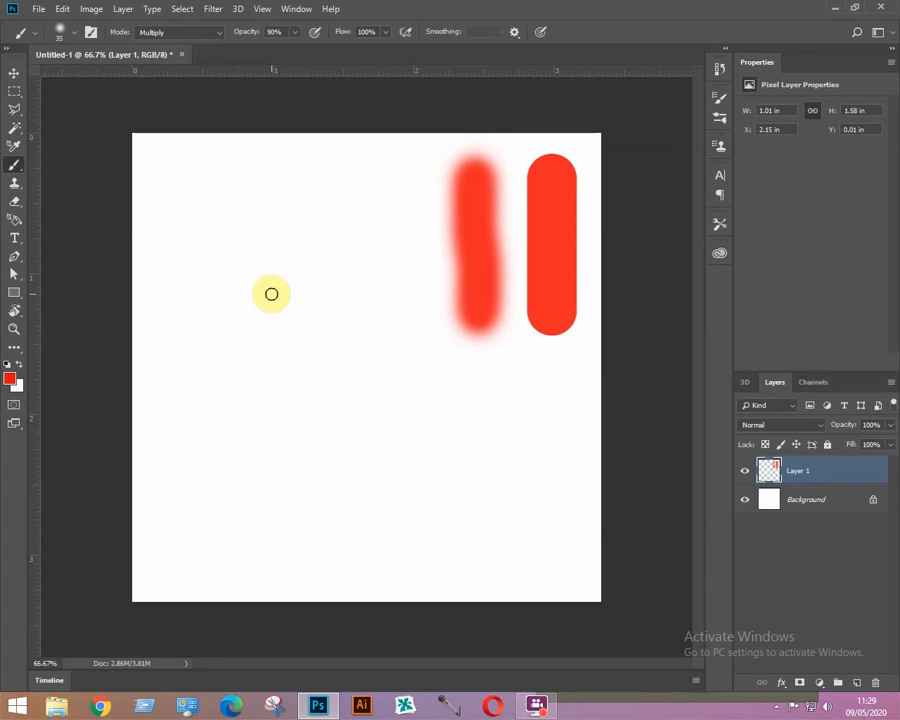
key(bracketright)
key(bracketright)
key(bracketright)
key(bracketright)
key(bracketright)
key(bracketright)
key(bracketright)
key(bracketright)
key(bracketright)
key(bracketright)
key(bracketright)
key(bracketright)
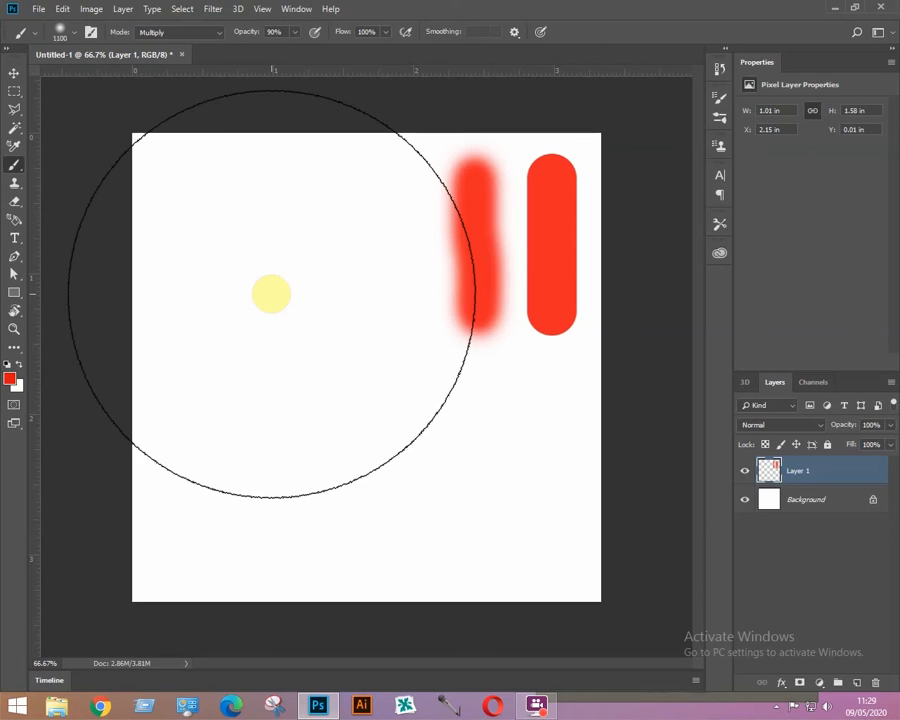
key(bracketleft)
key(bracketleft)
key(bracketleft)
key(bracketleft)
key(bracketright)
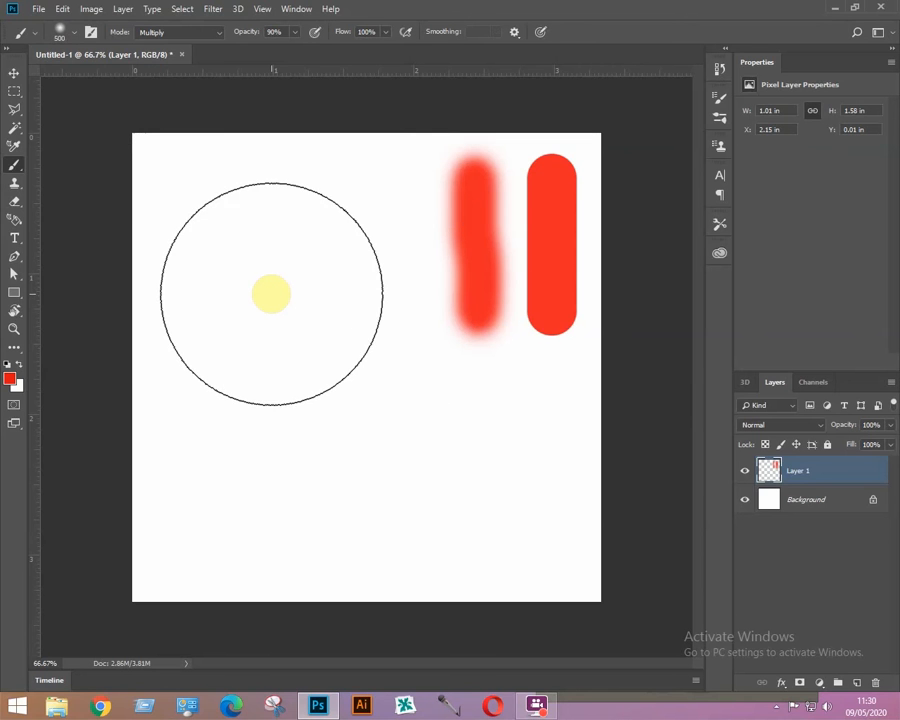
key(bracketright)
key(bracketright)
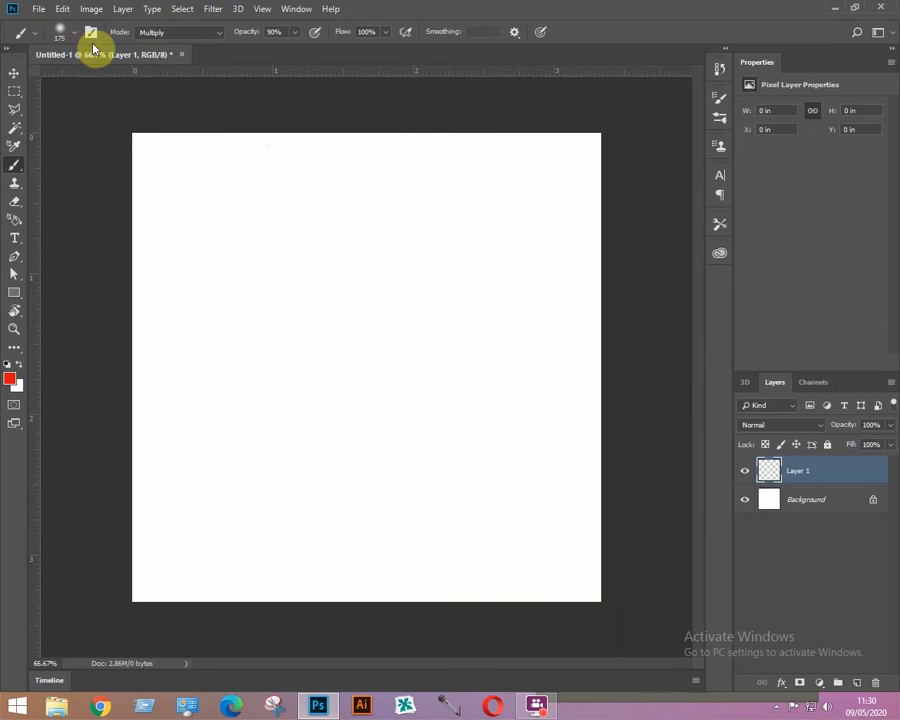
Step: Set the brush blending mode to Normal and paint a soft red blob about 1.5 in wide above the canvas centre
click(219, 33)
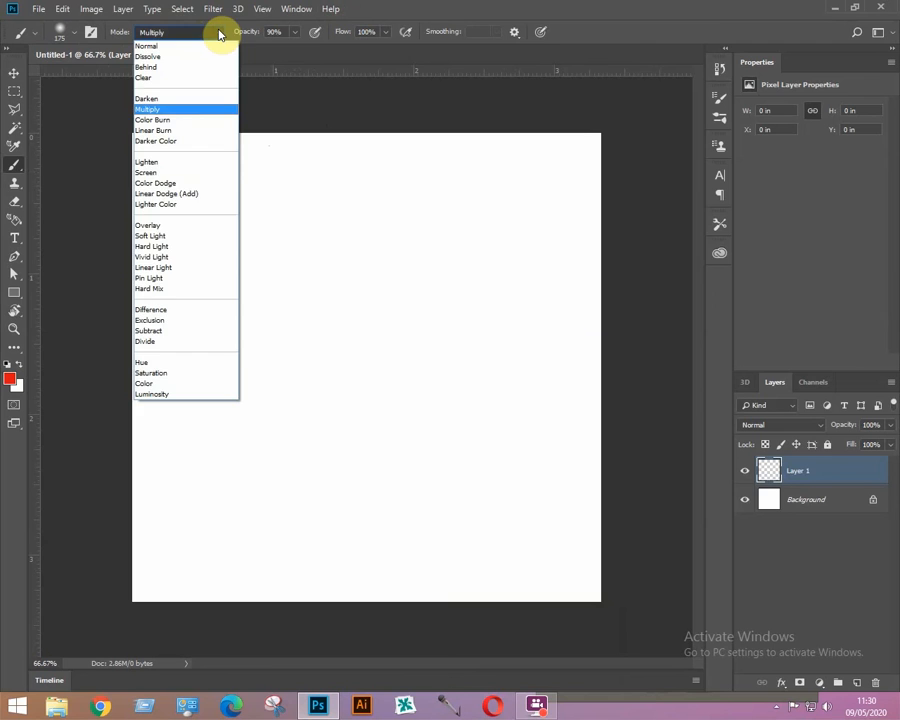
click(146, 46)
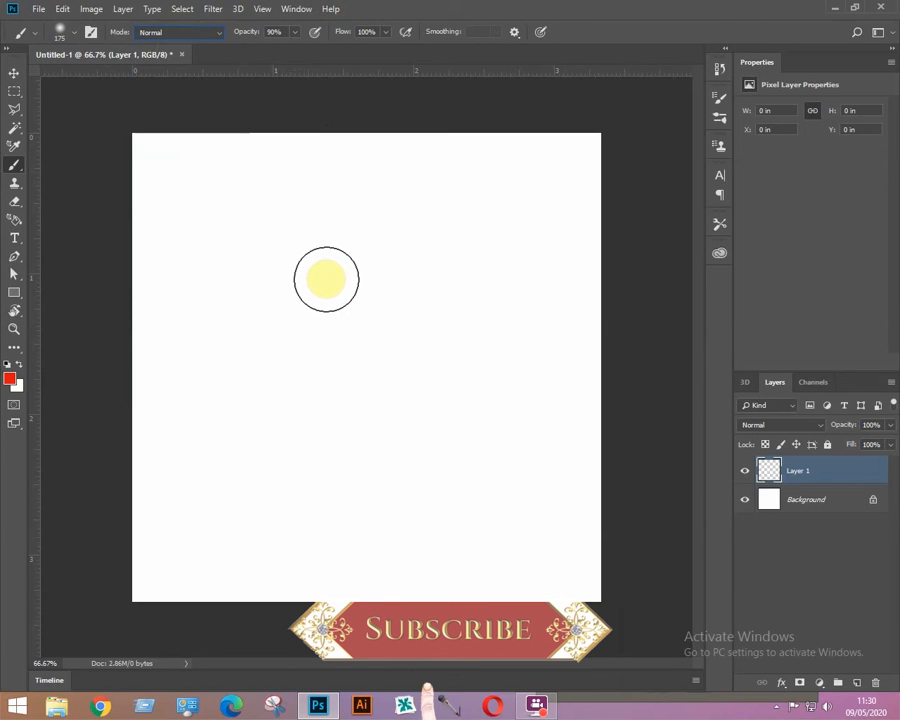
click(214, 38)
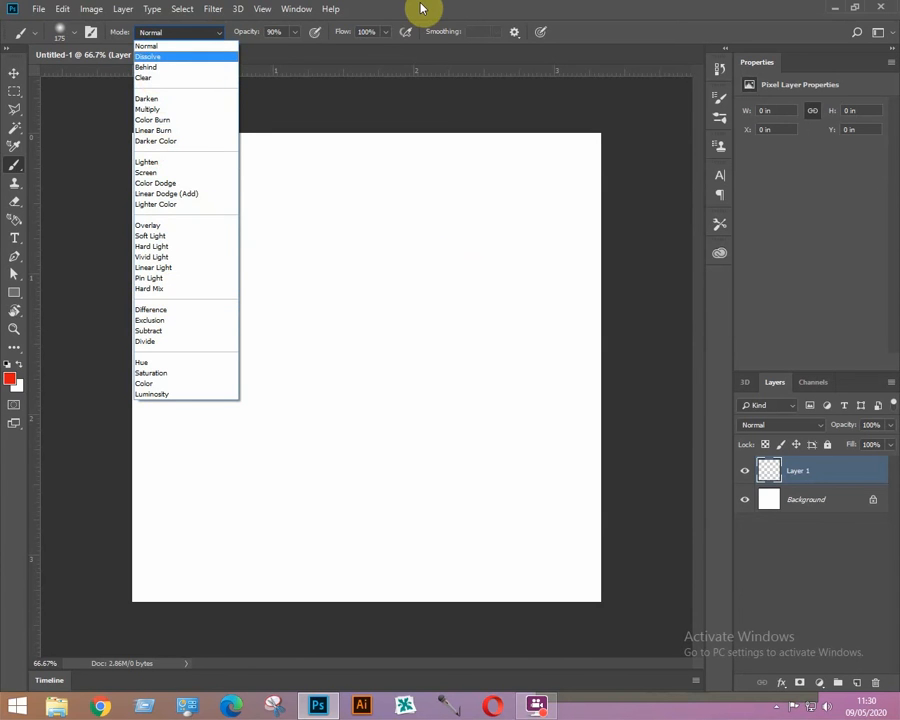
click(420, 8)
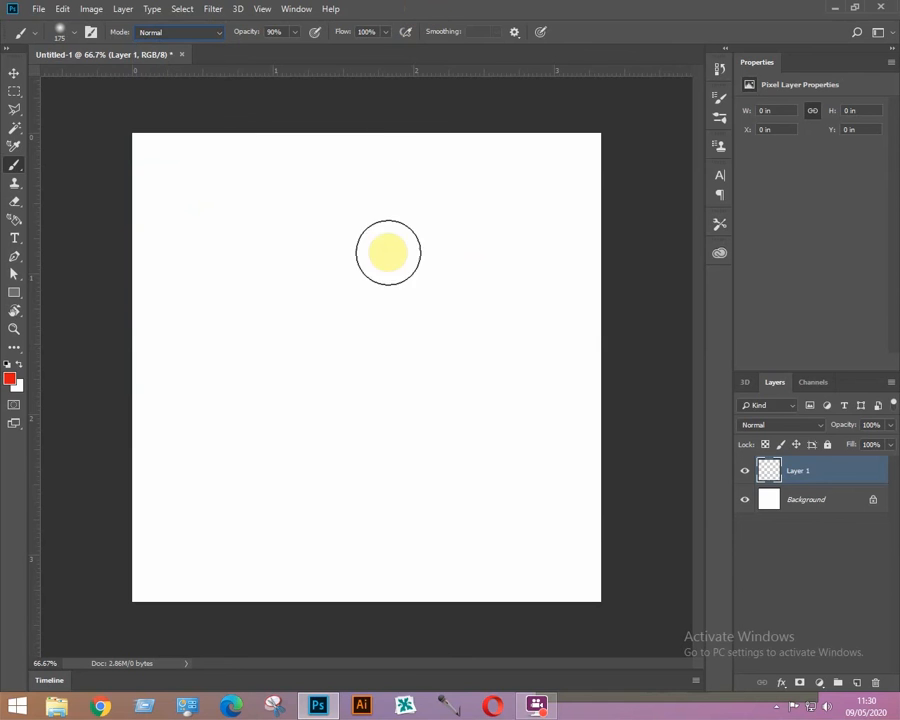
mouse_move(388, 251)
mouse_down()
mouse_move(370, 289)
mouse_move(379, 327)
mouse_move(347, 358)
mouse_move(312, 321)
mouse_move(335, 277)
mouse_move(370, 330)
mouse_up()
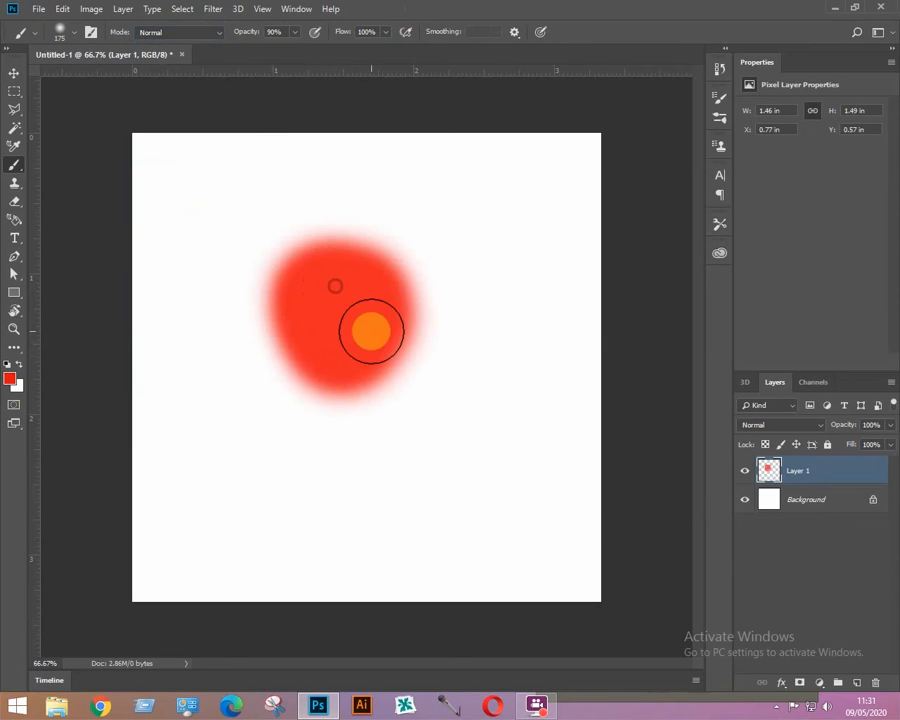
Step: Change the foreground colour to blue and paint over and around the red blob in Behind mode
click(10, 377)
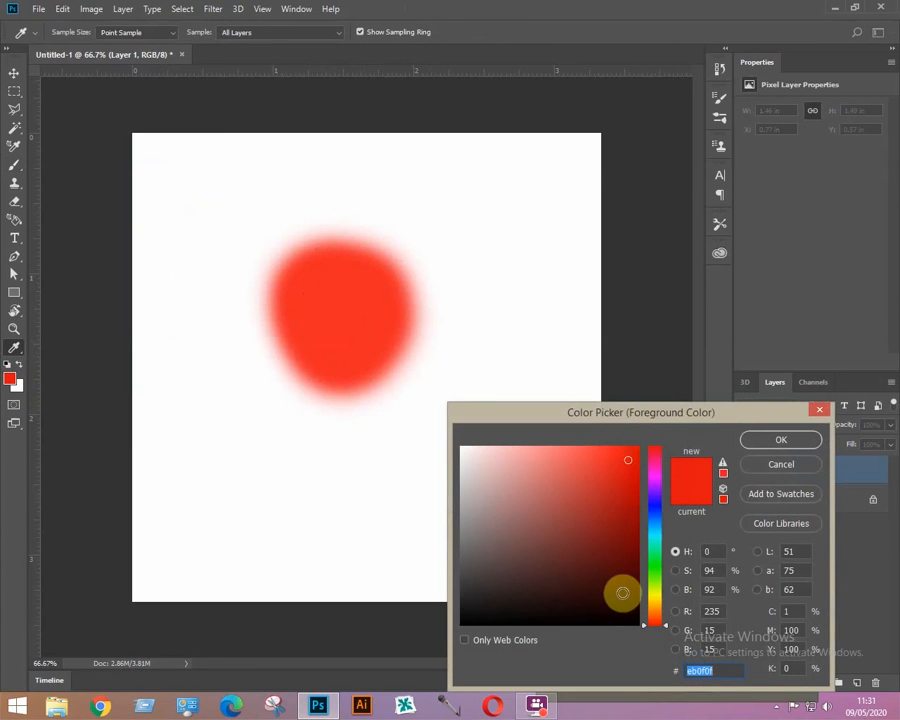
click(654, 506)
click(770, 438)
click(221, 33)
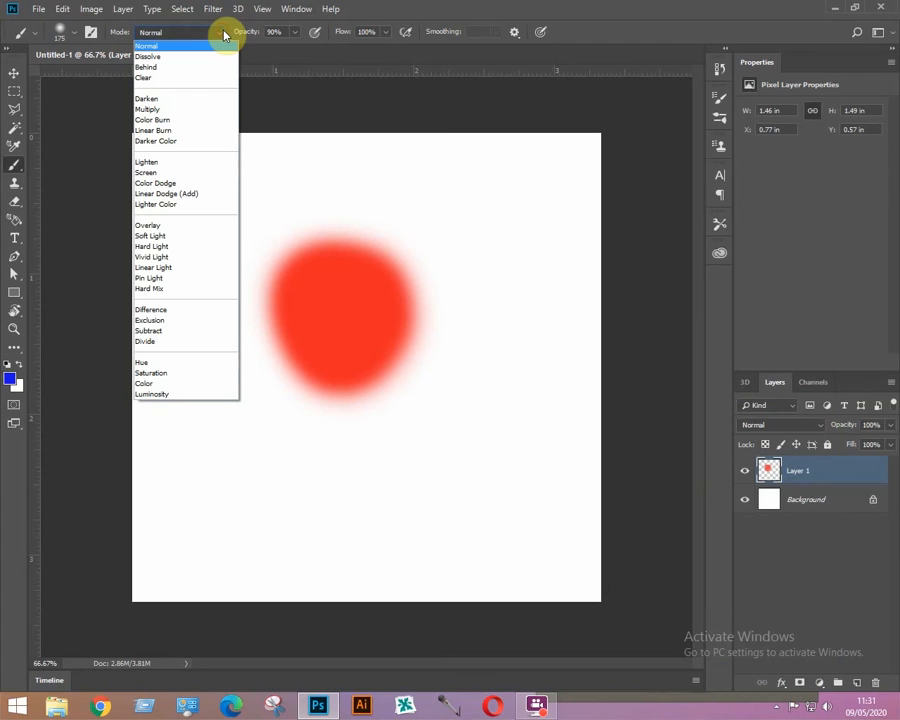
click(164, 68)
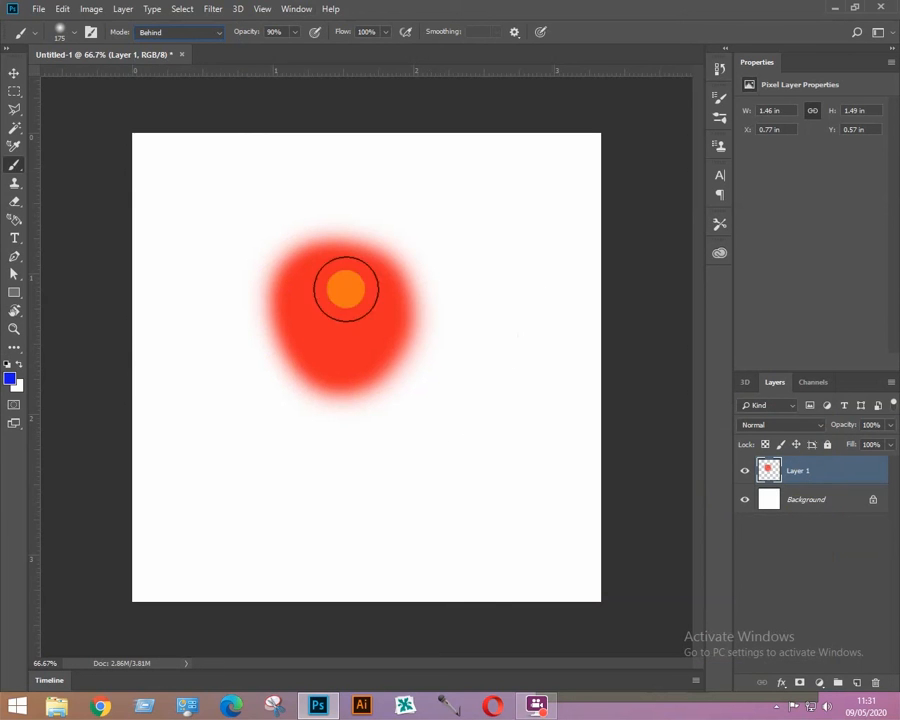
mouse_move(325, 222)
mouse_down()
mouse_move(260, 313)
mouse_move(287, 370)
mouse_move(368, 386)
mouse_move(416, 327)
mouse_move(392, 265)
mouse_move(330, 215)
mouse_up()
Step: Return the brush mode to Normal, and replace the painted Layer 1 with a new empty layer
click(165, 32)
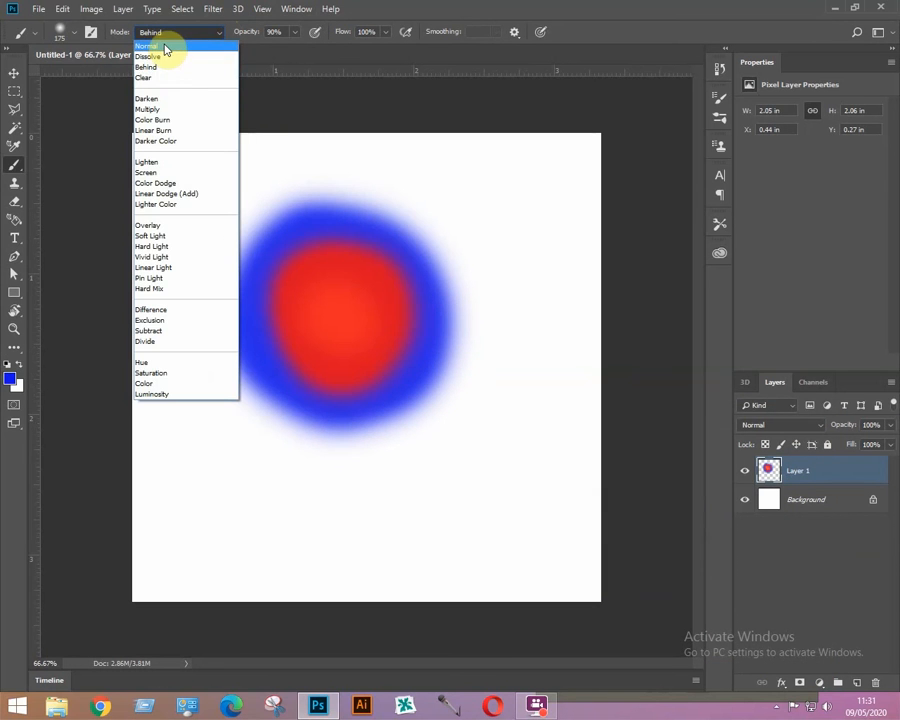
click(165, 47)
key(Delete)
key(ctrl+shift+alt+n)
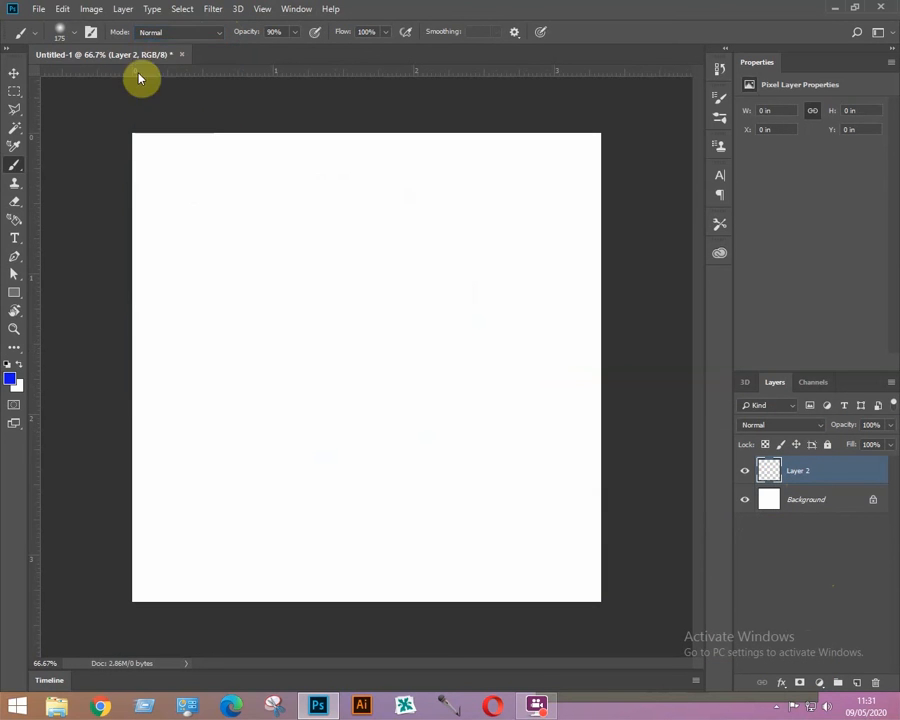
Step: Paint two soft vertical blue strokes about 2 in tall side by side, the first at 100% opacity and the second at 46%
click(295, 33)
drag(257, 66, 274, 32)
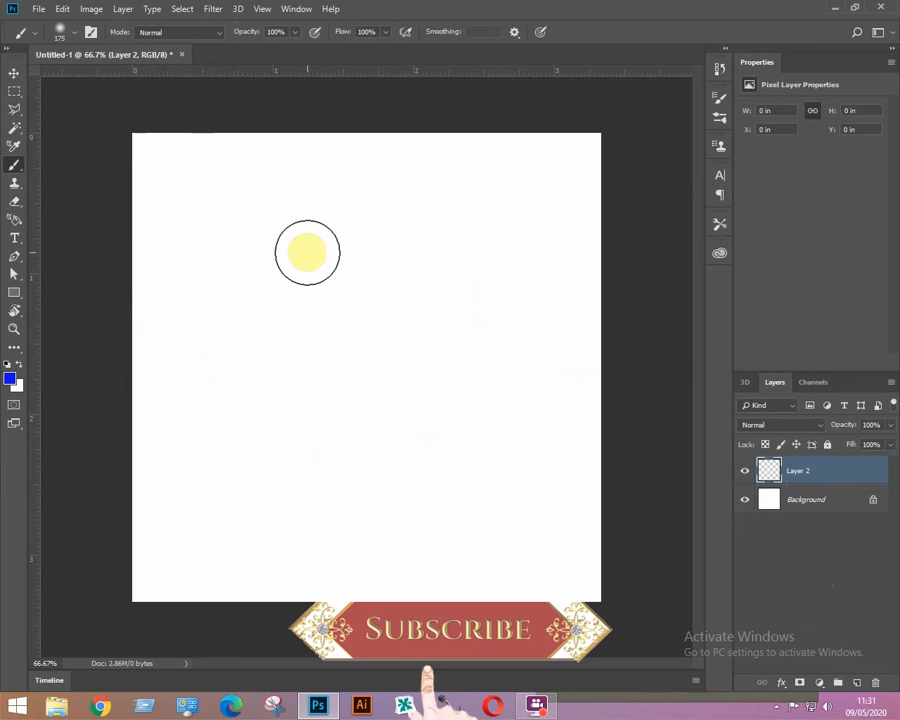
click(295, 33)
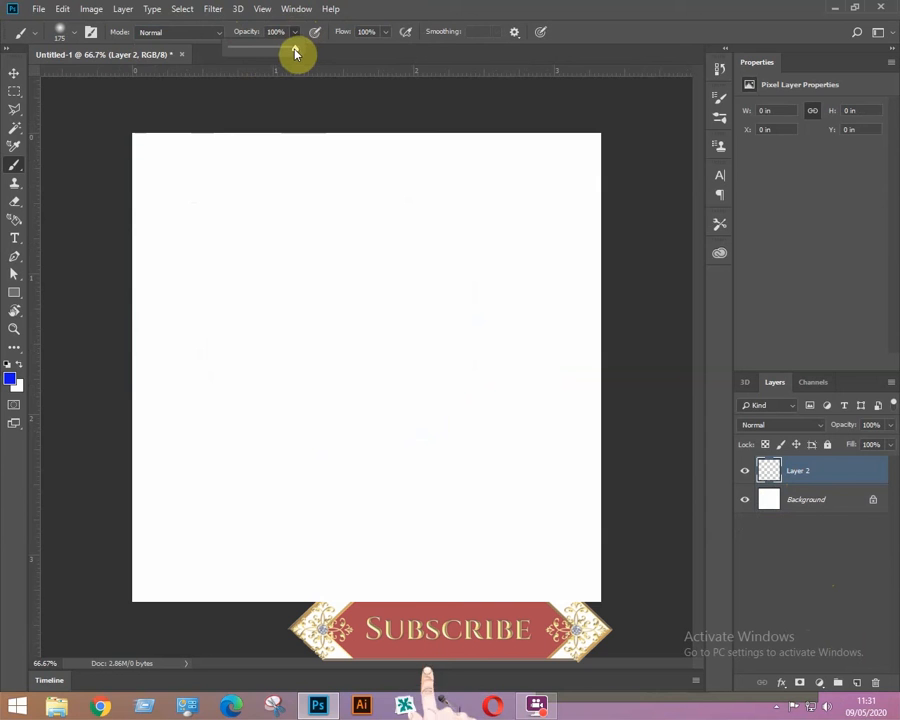
drag(273, 57, 295, 56)
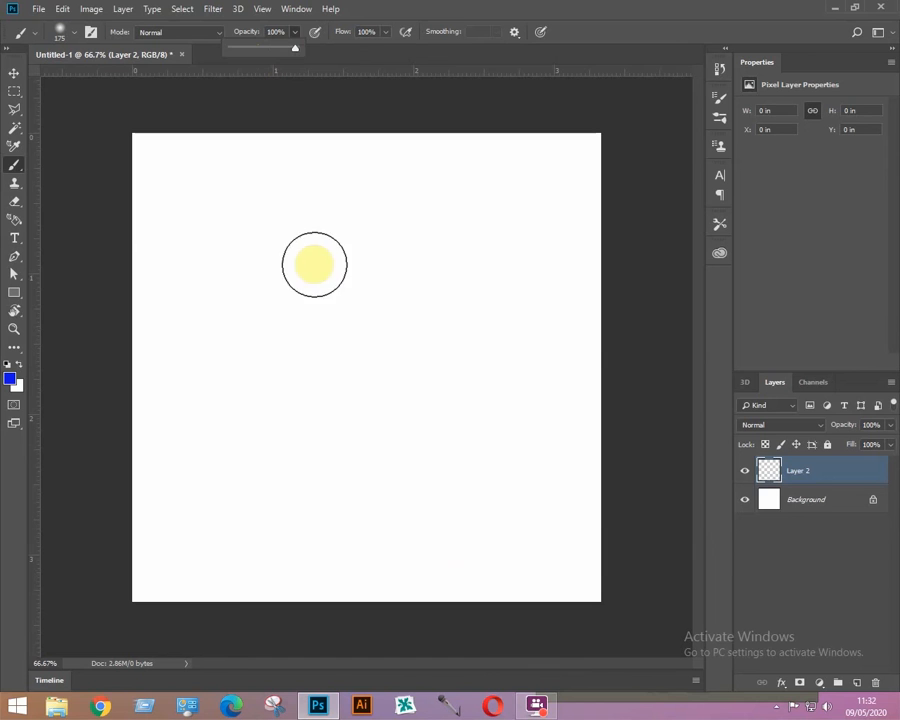
drag(223, 215, 222, 369)
drag(294, 32, 261, 52)
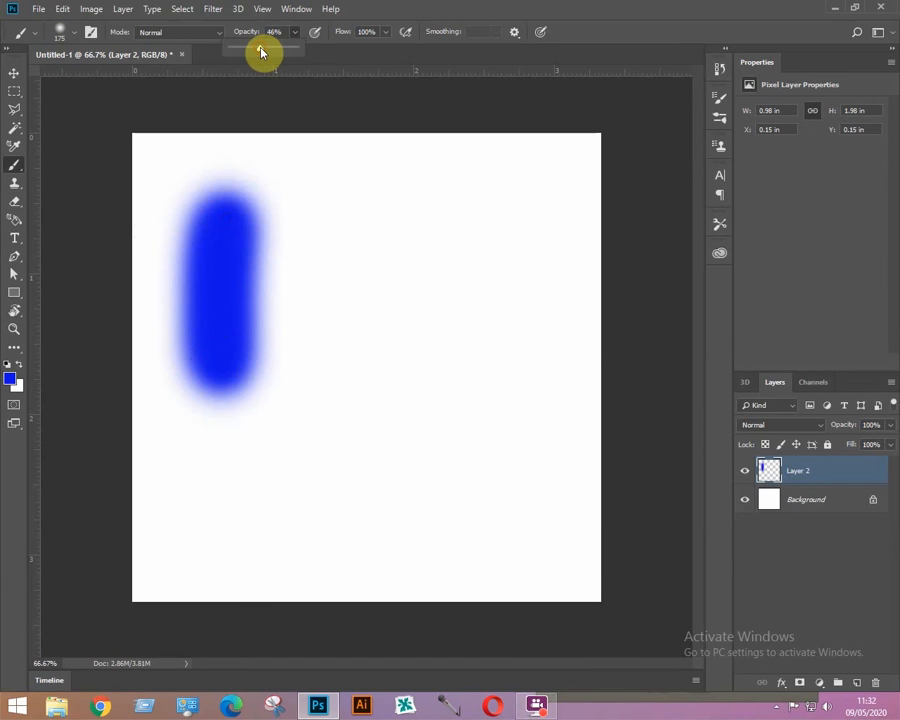
drag(330, 213, 333, 372)
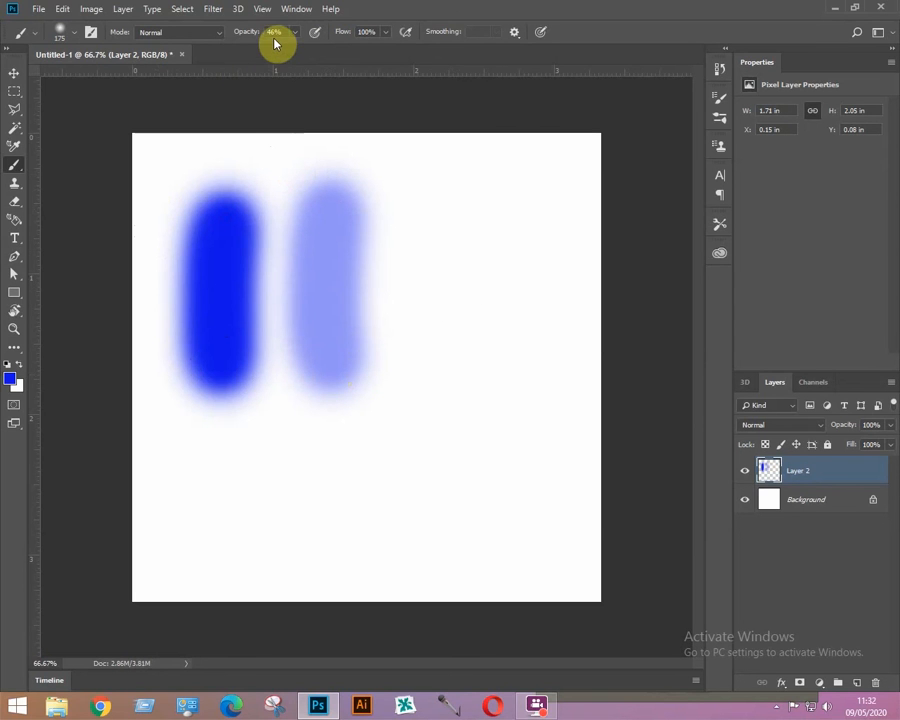
Step: Paint another soft blue stroke beside the two existing ones with the brush opacity at 46%
key(1)
key(6)
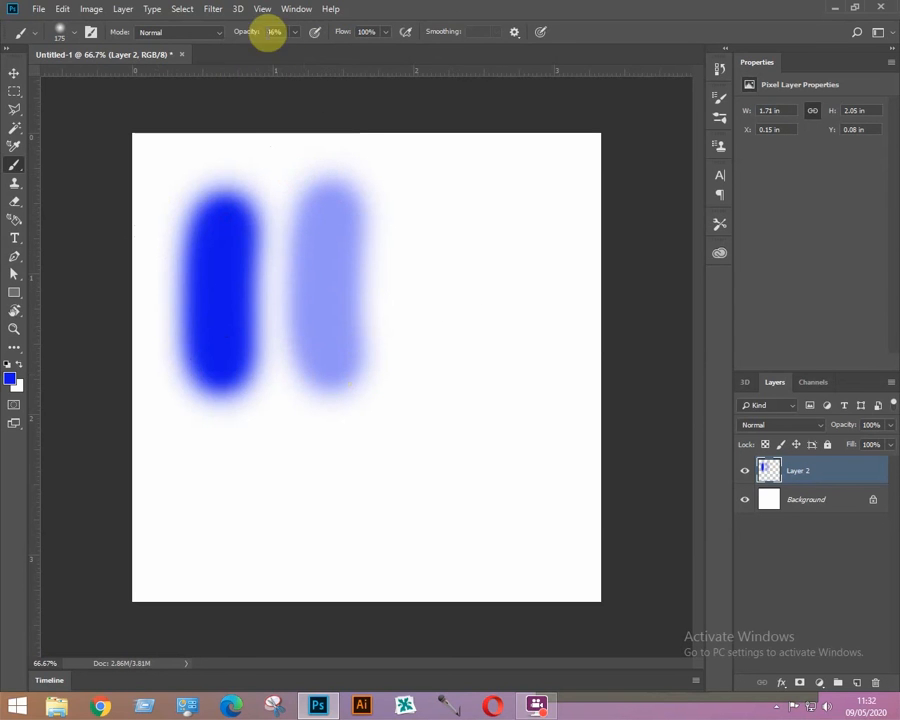
key(4)
key(6)
mouse_move(492, 220)
mouse_down()
mouse_move(506, 306)
mouse_move(495, 342)
mouse_move(417, 423)
mouse_move(243, 458)
mouse_move(355, 446)
mouse_move(437, 244)
mouse_move(480, 218)
mouse_move(428, 293)
mouse_move(320, 411)
mouse_move(266, 410)
mouse_move(265, 485)
mouse_move(443, 458)
mouse_move(517, 366)
mouse_move(543, 266)
mouse_move(535, 411)
mouse_move(234, 476)
mouse_move(231, 449)
mouse_move(350, 402)
mouse_move(458, 234)
mouse_move(482, 220)
mouse_move(524, 241)
mouse_move(545, 378)
mouse_move(514, 446)
mouse_move(410, 507)
mouse_move(313, 523)
mouse_move(229, 504)
mouse_move(414, 432)
mouse_up()
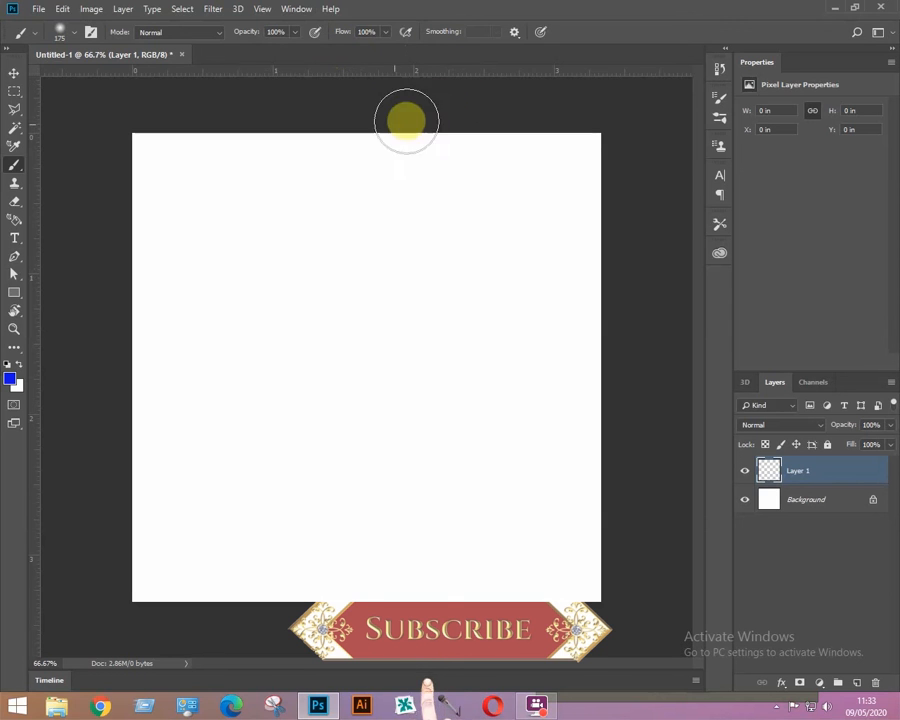
Step: Paint three soft vertical blue strokes about 2 in tall side by side, lowering the flow from 100% for the first to 5% for the third
click(385, 32)
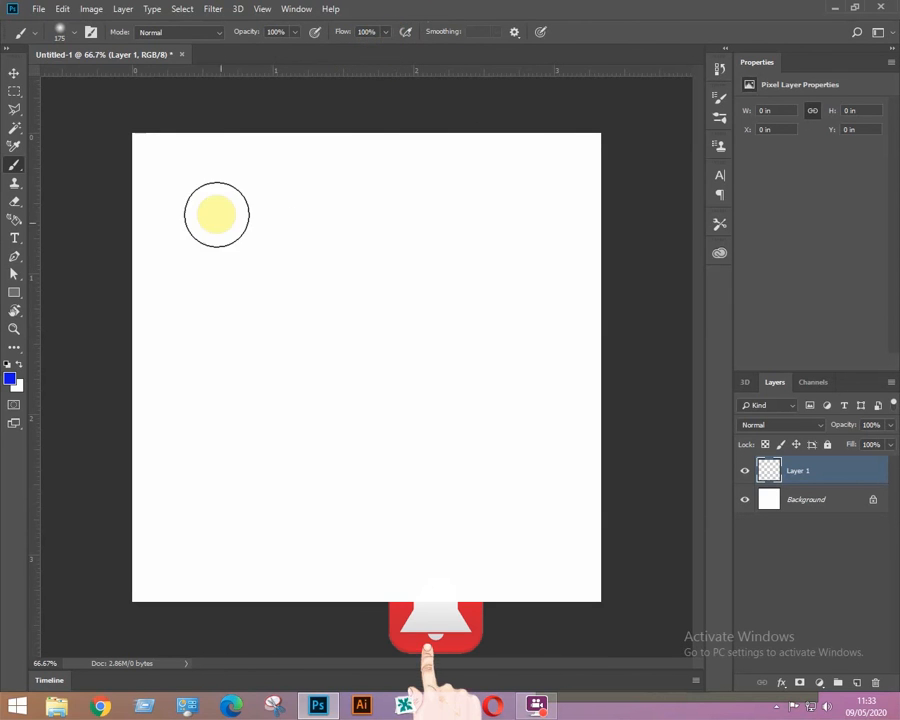
drag(210, 195, 210, 350)
mouse_move(386, 46)
mouse_down()
mouse_move(368, 78)
mouse_move(352, 48)
mouse_up()
drag(327, 193, 333, 348)
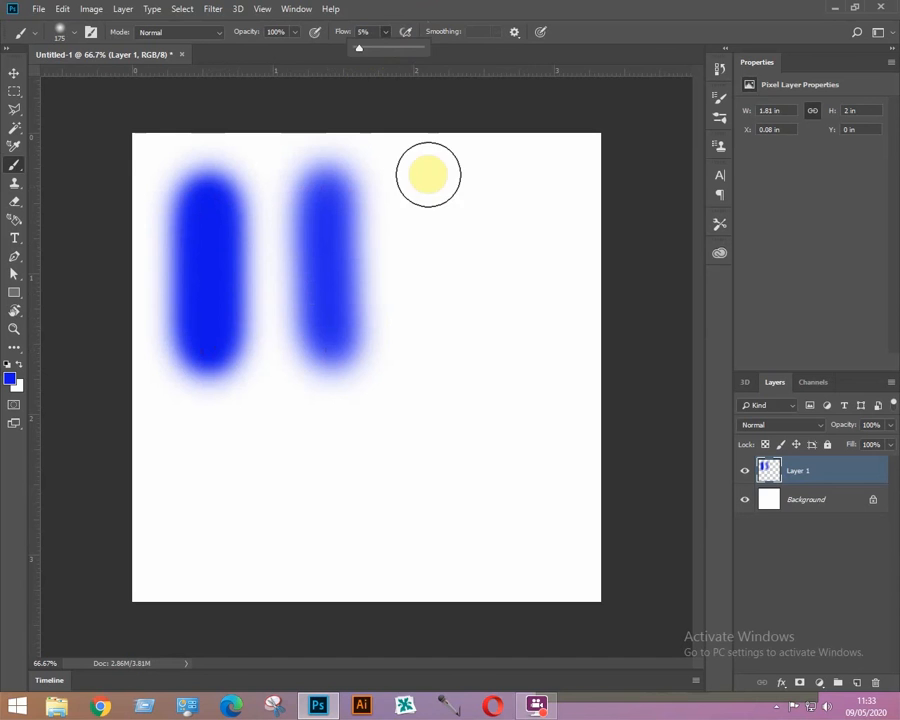
mouse_move(426, 172)
mouse_down()
mouse_move(445, 356)
mouse_move(473, 318)
mouse_move(468, 352)
mouse_move(442, 369)
mouse_up()
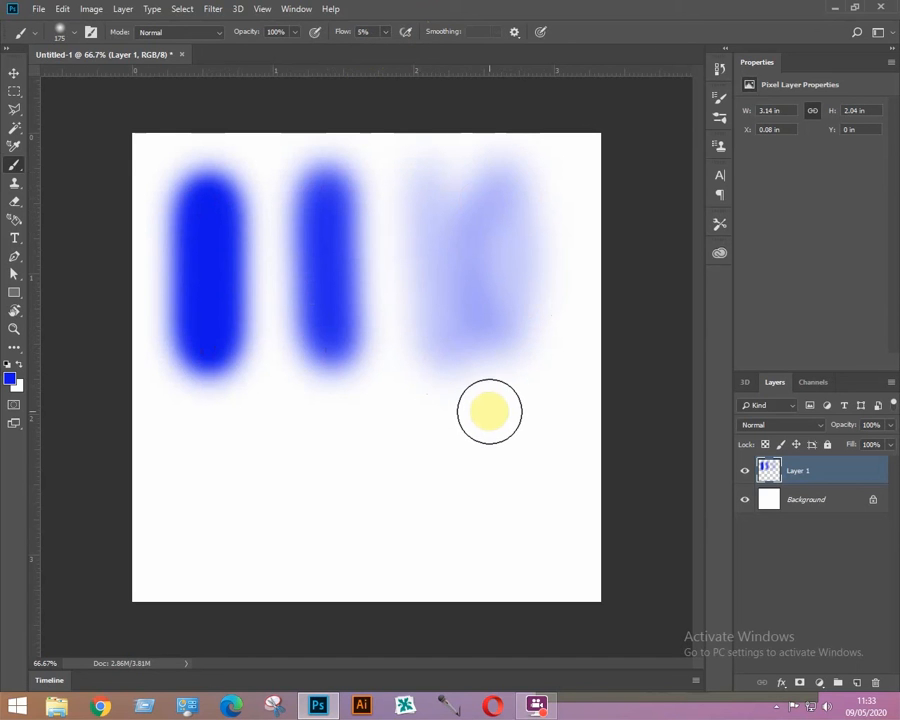
Step: Paint a soft horizontal blue stroke about 3 in long across the lower canvas at 17% flow, and a shorter one above it at 48% flow
click(386, 35)
drag(386, 38, 396, 52)
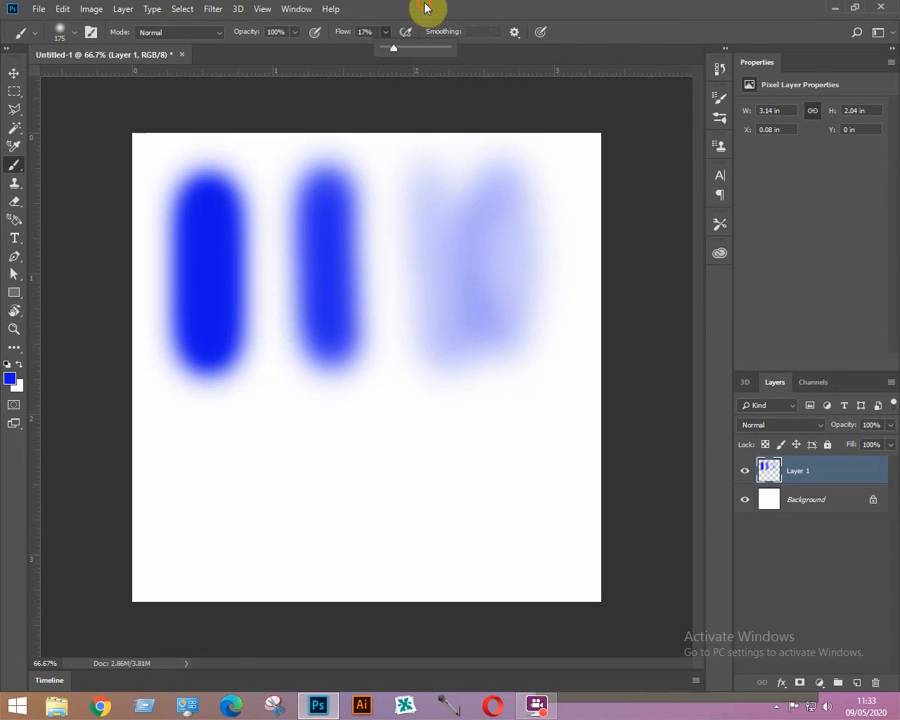
mouse_move(467, 201)
mouse_down()
mouse_move(479, 328)
mouse_move(491, 368)
mouse_up()
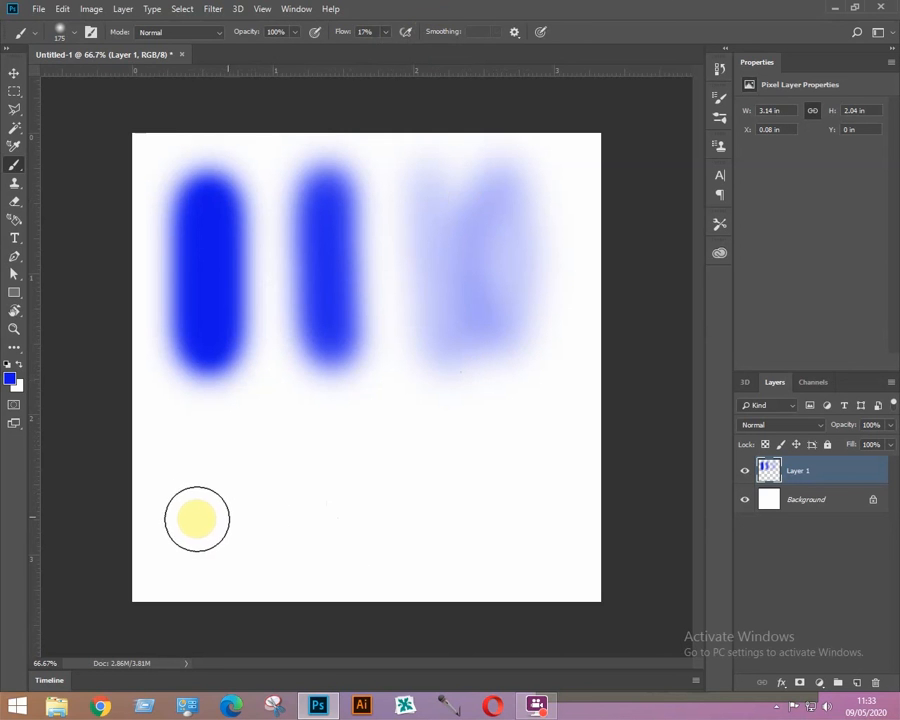
mouse_move(188, 497)
mouse_down()
mouse_move(287, 512)
mouse_move(468, 509)
mouse_move(580, 520)
mouse_up()
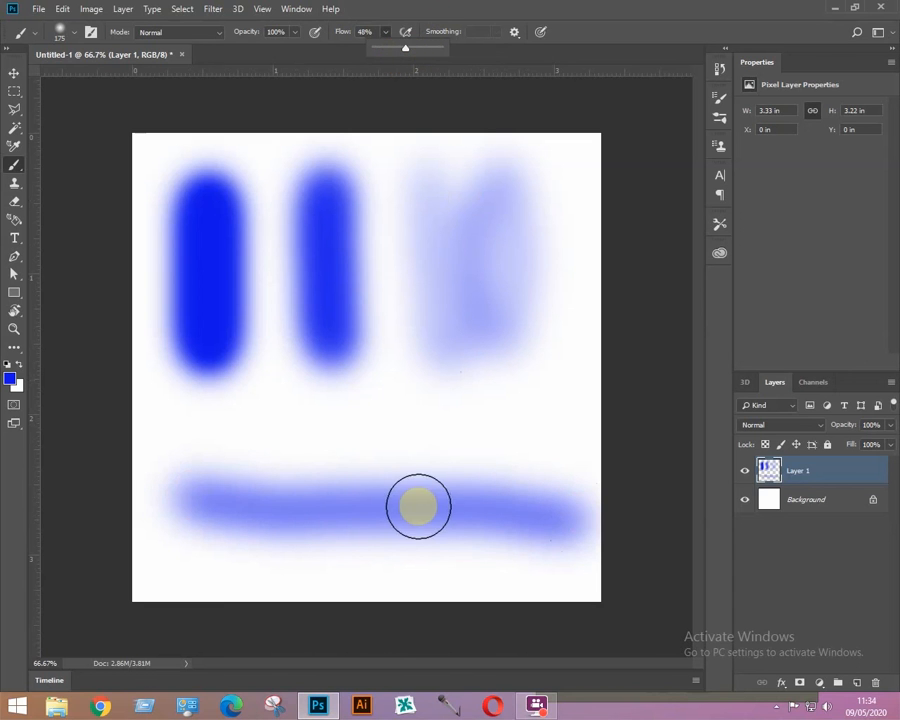
drag(207, 441, 438, 450)
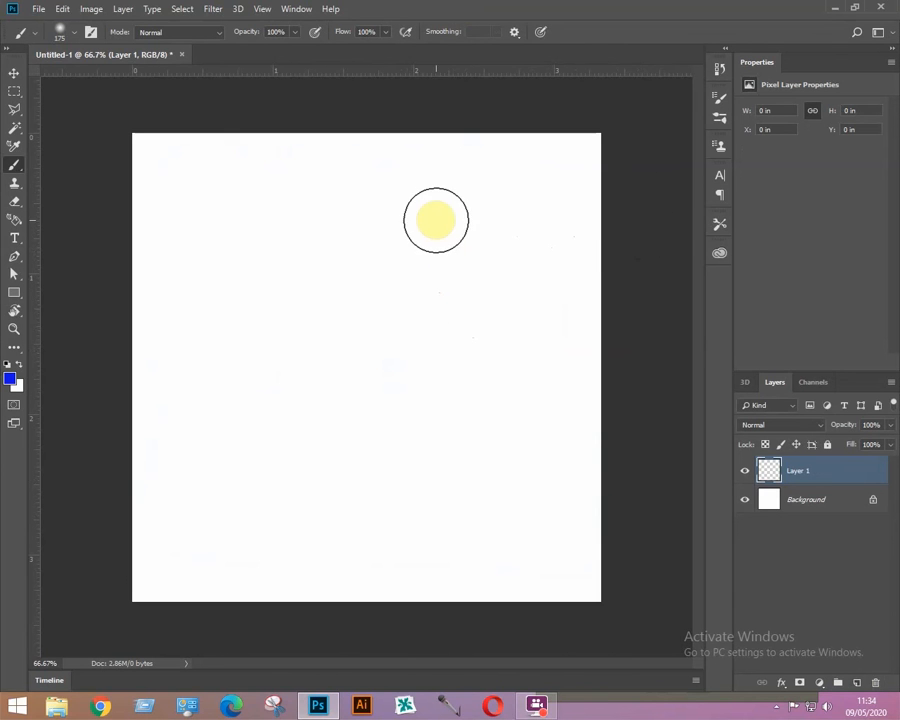
Step: Open the Brush Settings and choose the 123 px hard round brush tip
right_click(367, 218)
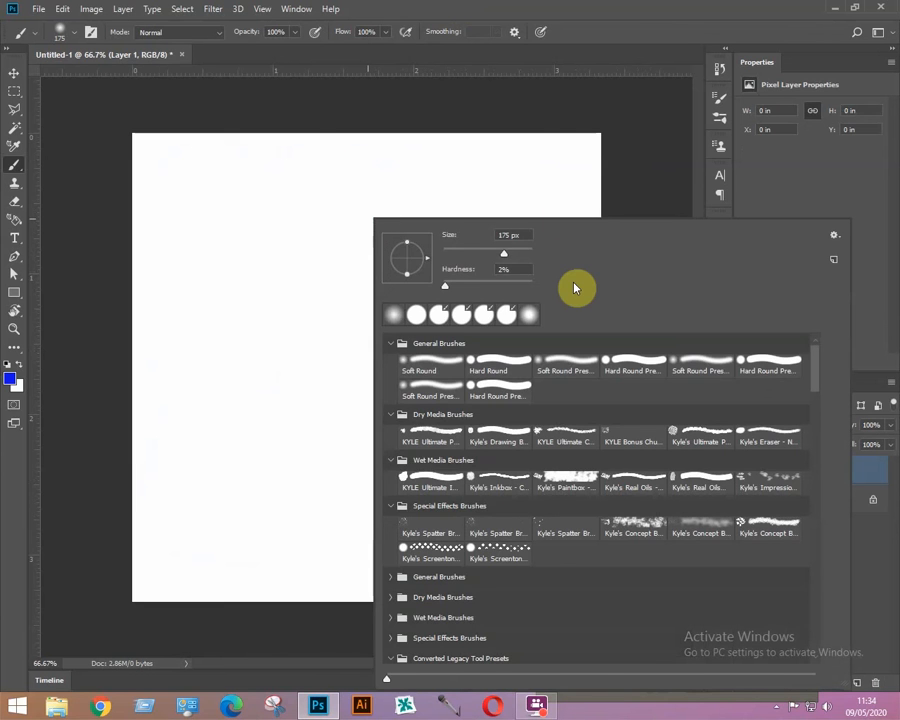
click(602, 106)
click(296, 10)
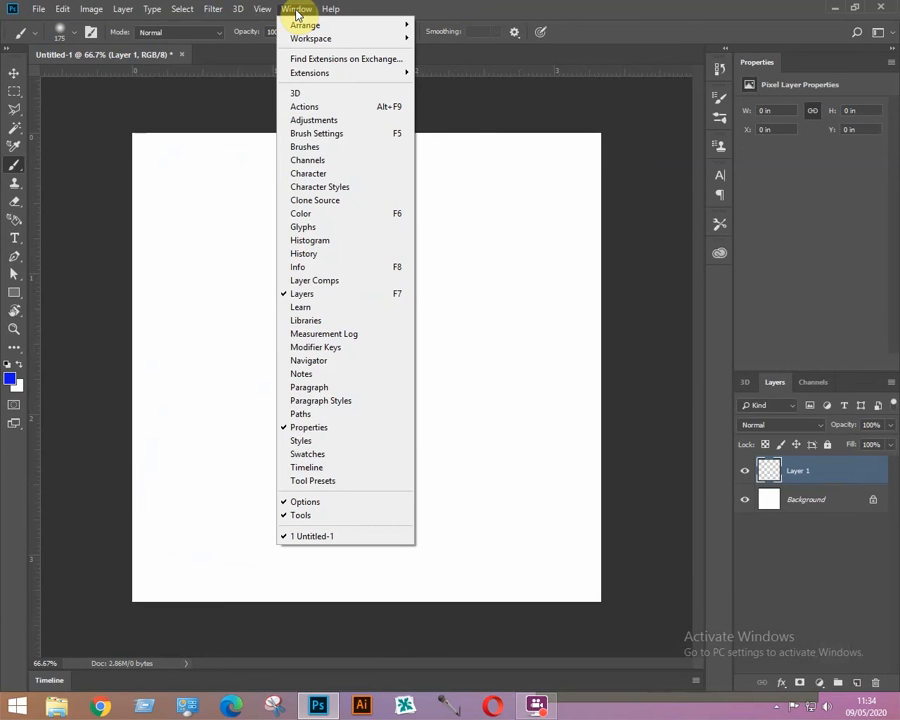
click(314, 150)
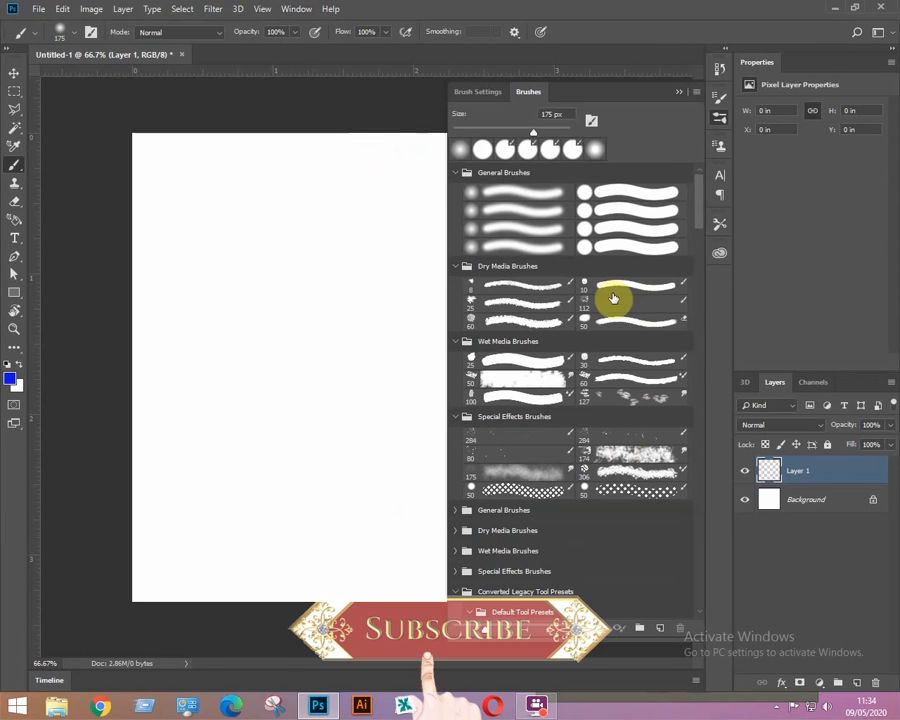
click(478, 93)
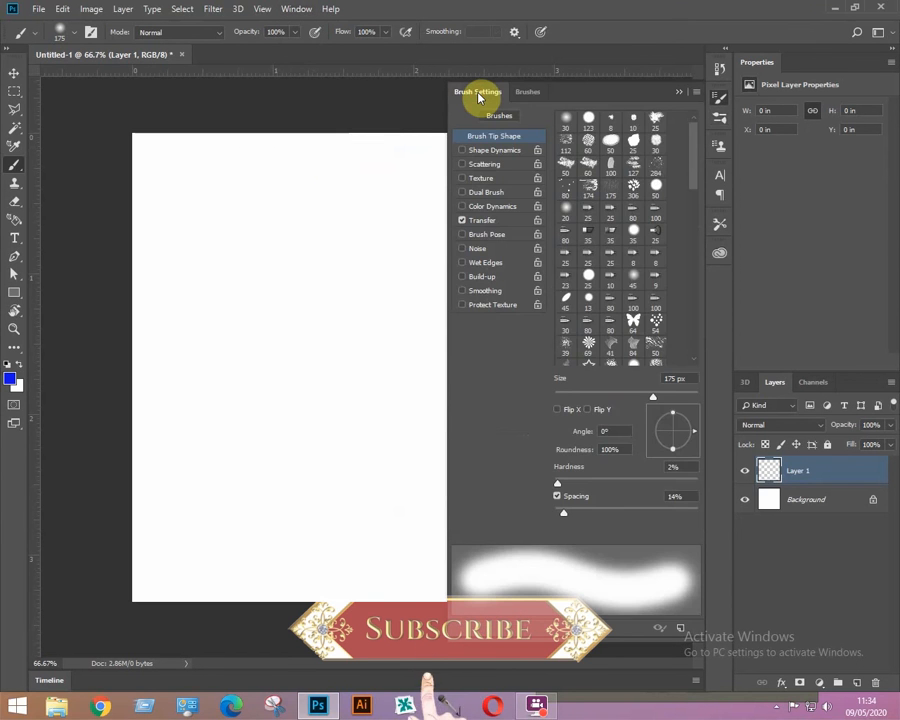
click(540, 123)
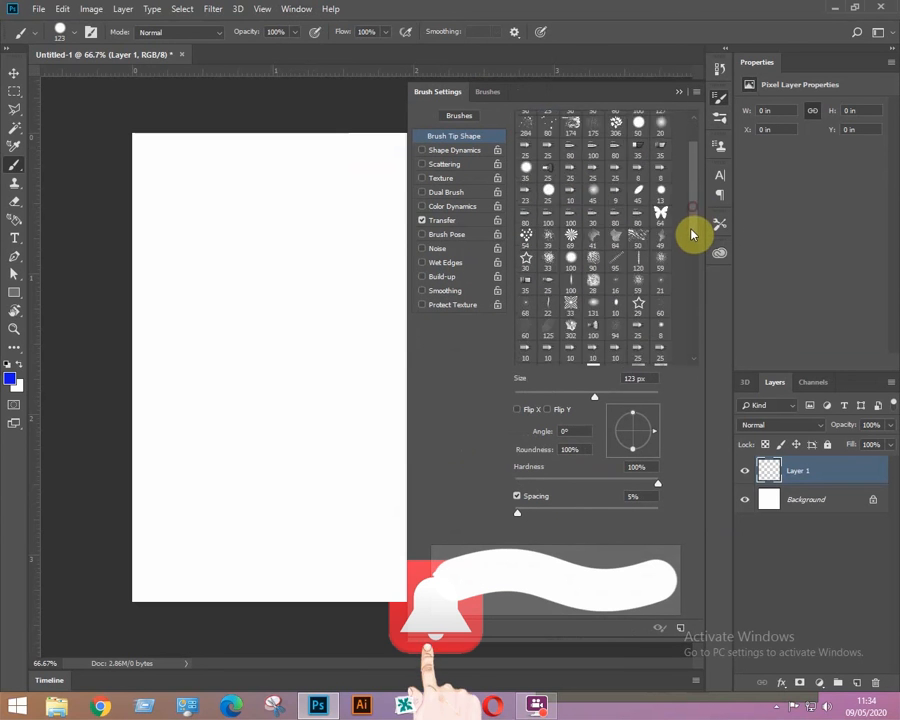
scroll(693, 210, down, 1)
scroll(692, 200, up, 1)
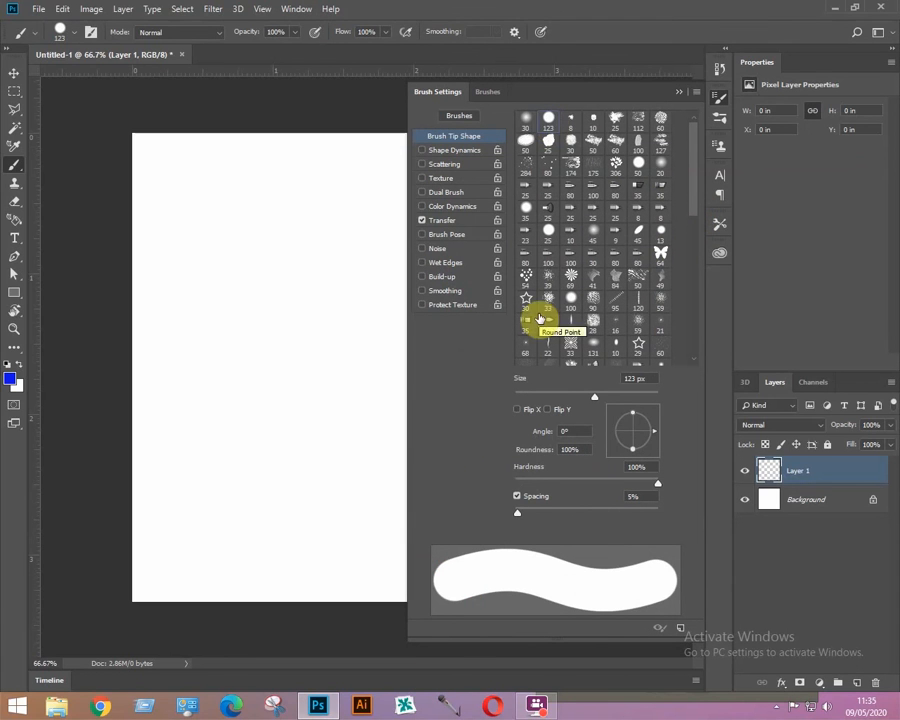
Step: Reduce the brush tip size to 38 px, and try its hardness at 2% before restoring 100%
mouse_move(596, 397)
mouse_down()
mouse_move(651, 399)
mouse_move(550, 404)
mouse_move(585, 404)
mouse_up()
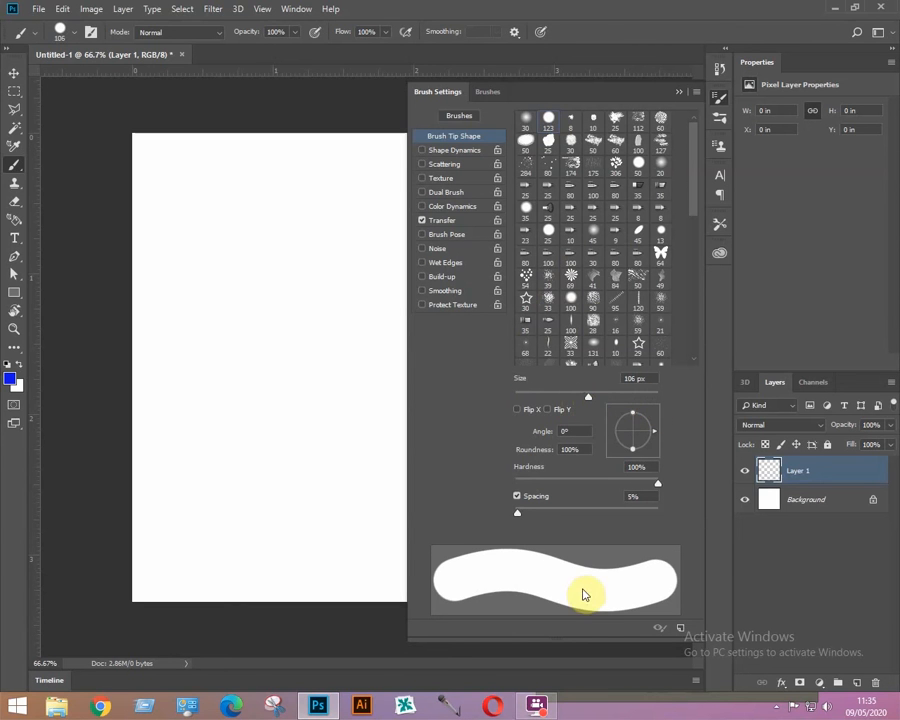
mouse_move(599, 403)
mouse_down()
mouse_move(635, 402)
mouse_move(541, 402)
mouse_up()
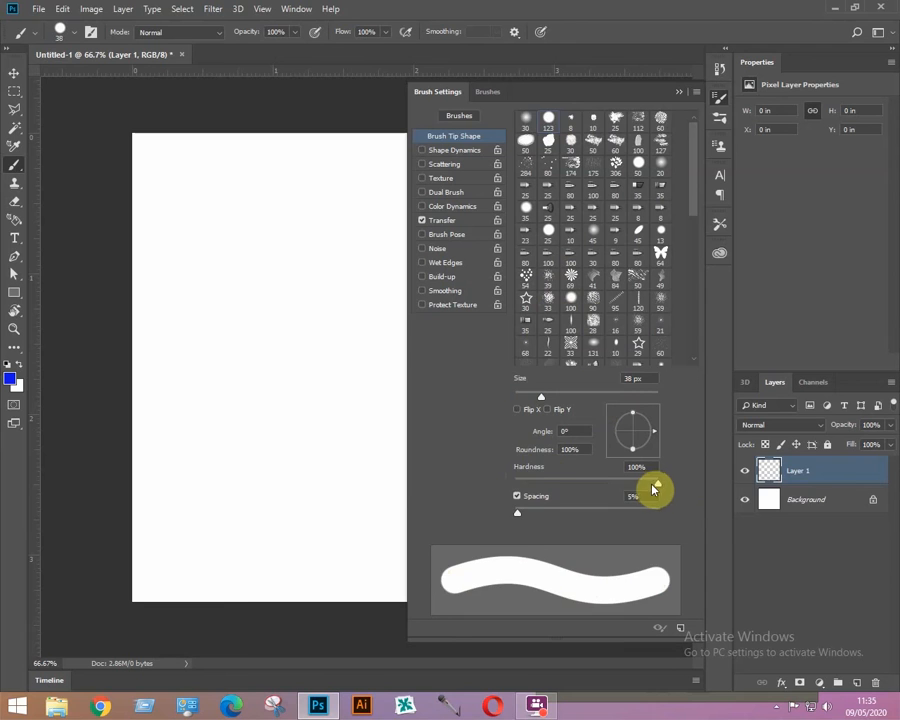
drag(657, 483, 524, 488)
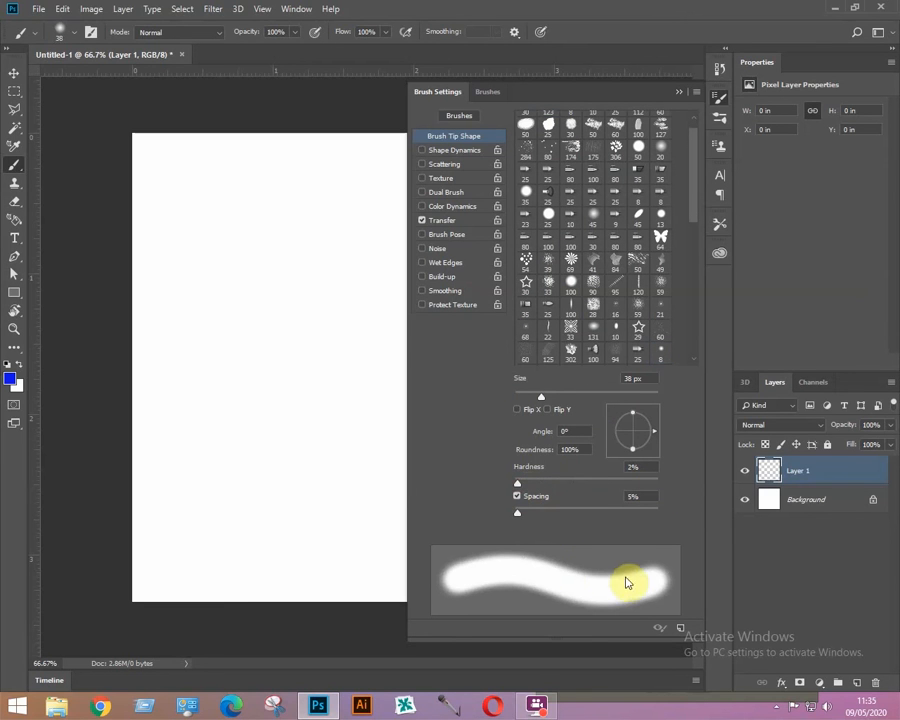
drag(517, 483, 657, 483)
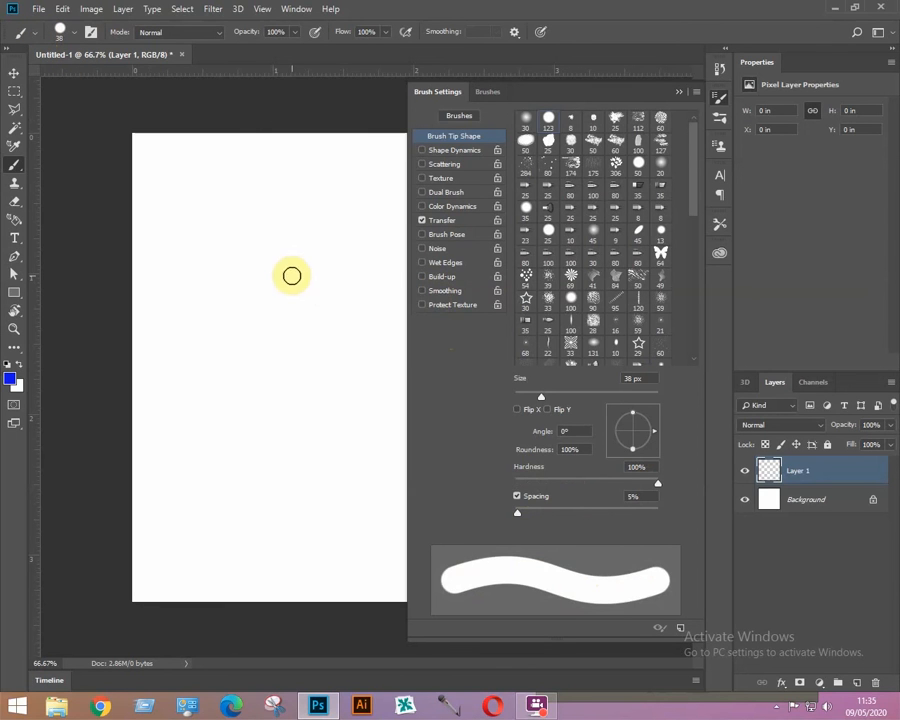
Step: Set the brush size to 67 px and paint two vertical blue strokes about 1.3 in tall, at 5% and 42% spacing
drag(541, 402, 562, 398)
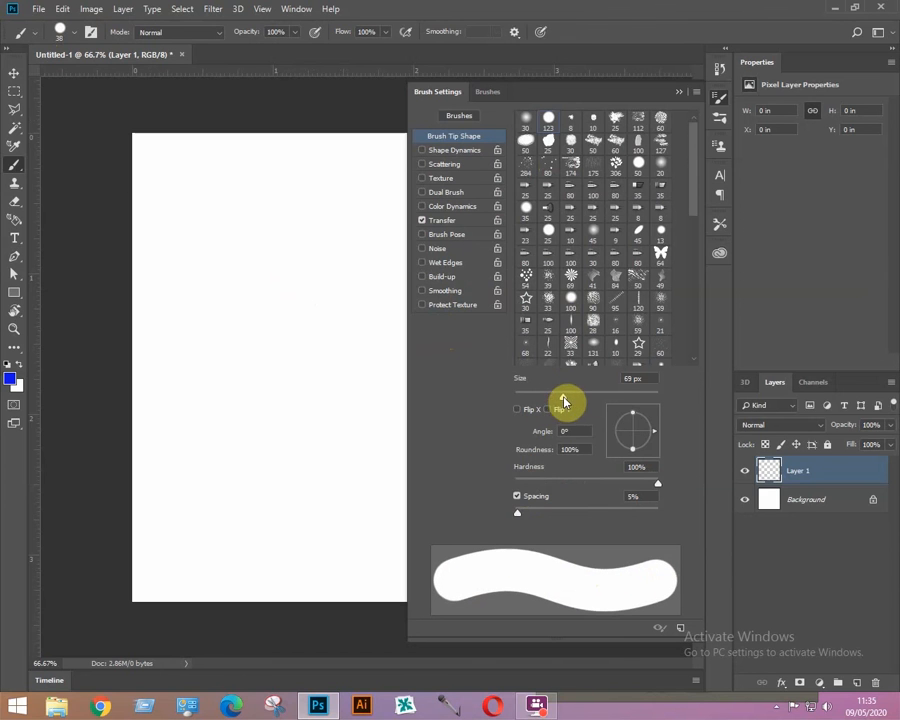
drag(212, 196, 212, 340)
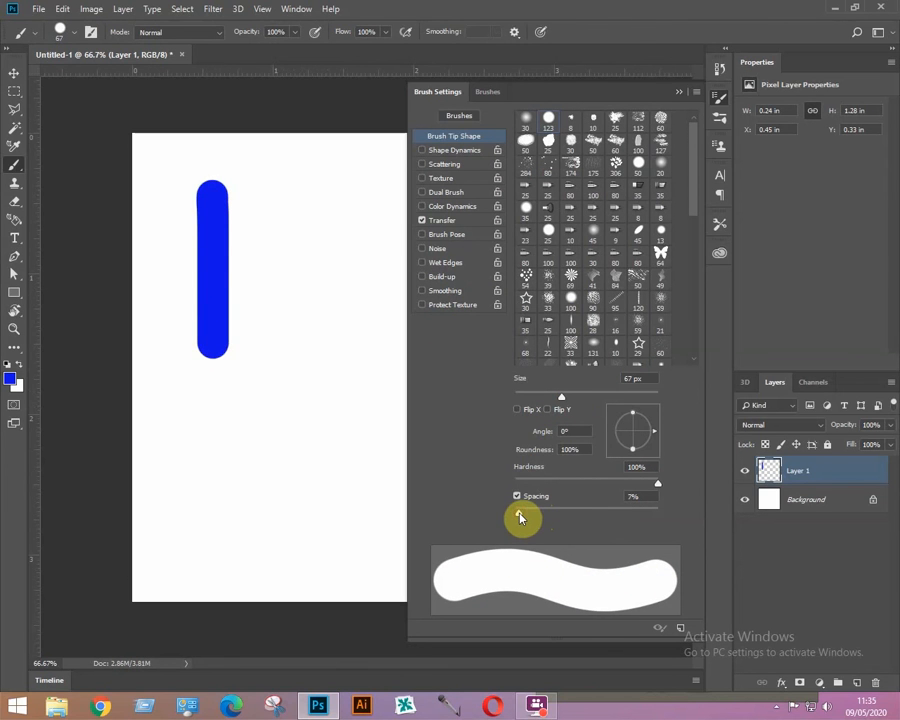
drag(520, 517, 546, 516)
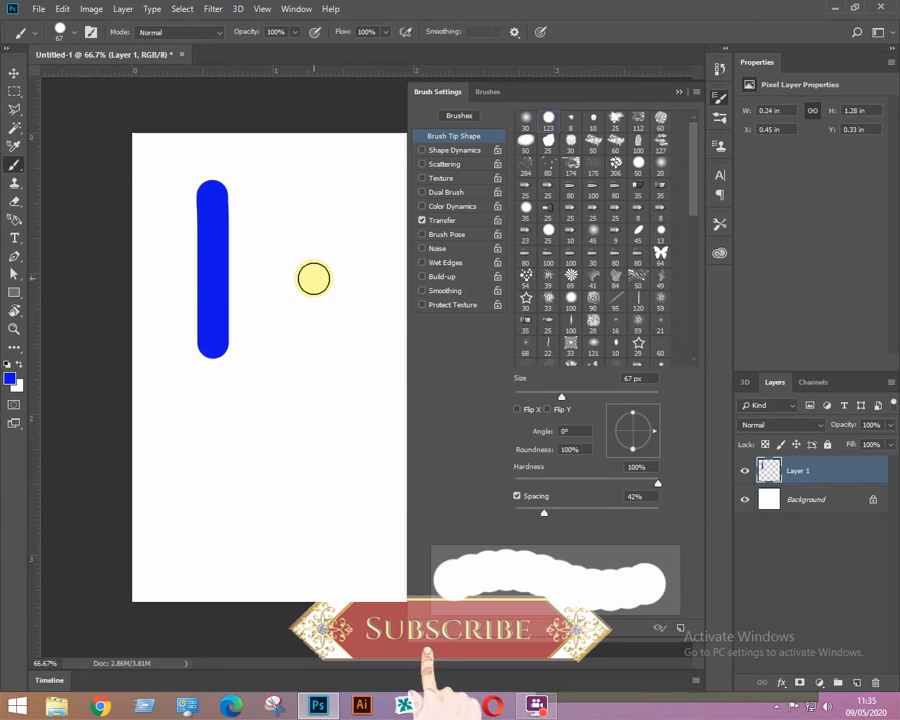
drag(260, 195, 265, 348)
Step: Paint two more vertical strokes beside them, one at 86% spacing about 1.6 in tall and one at 173% spacing
drag(545, 517, 576, 513)
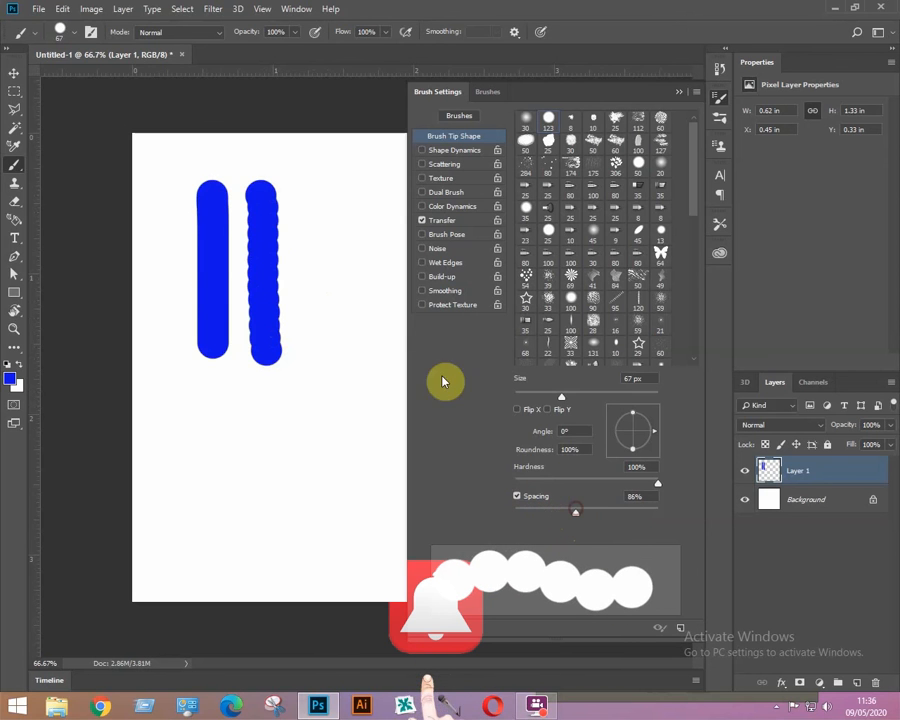
drag(322, 192, 321, 381)
drag(575, 513, 614, 516)
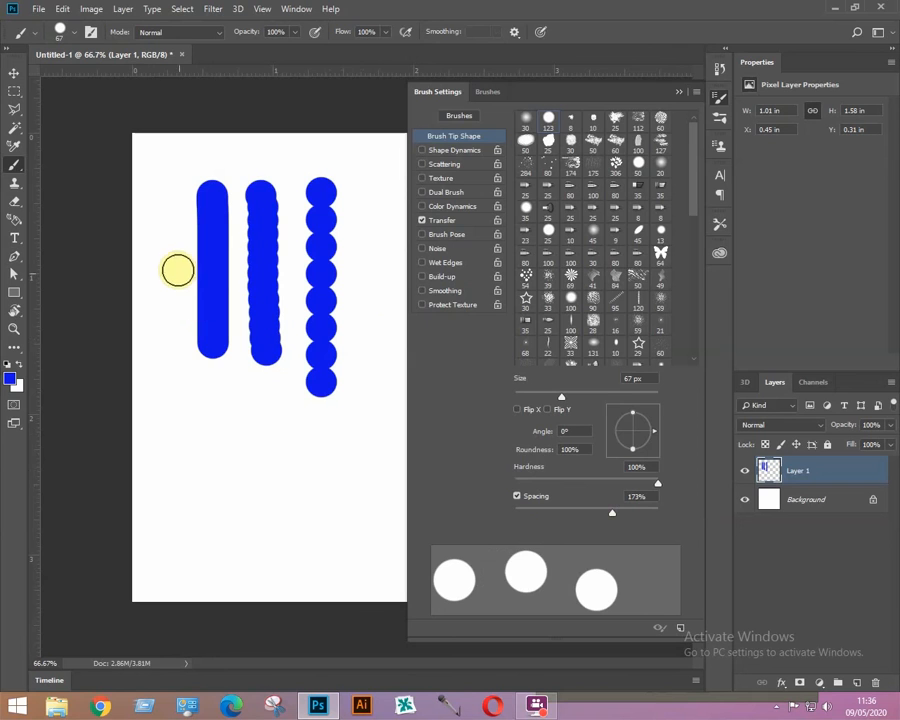
mouse_move(166, 209)
mouse_down()
mouse_move(187, 410)
mouse_move(217, 436)
mouse_up()
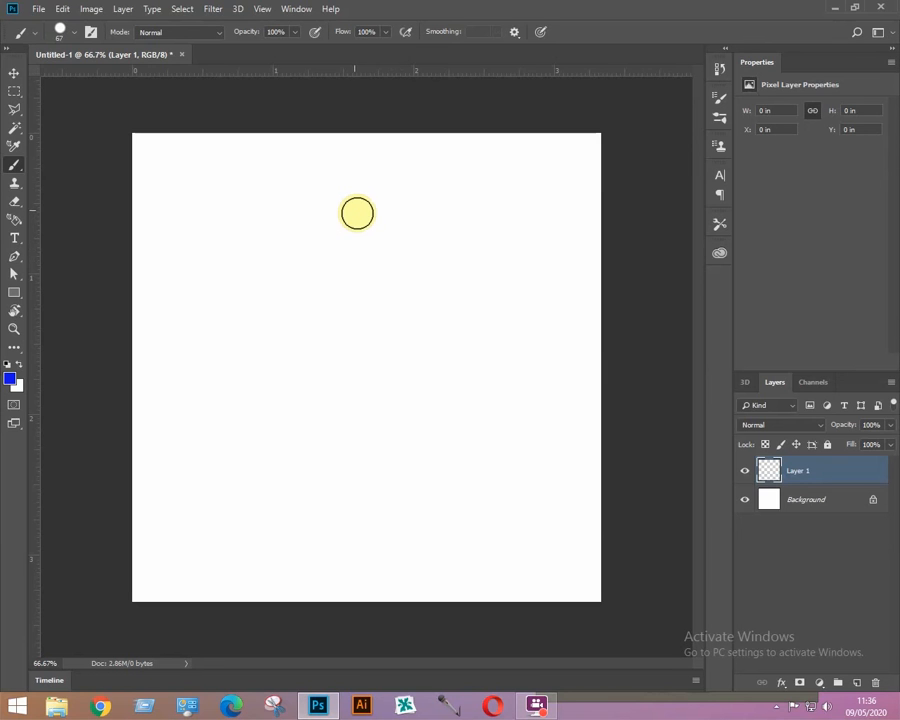
Step: Paint a straight vertical stroke about 2.9 in long and a straight horizontal stroke about 3.1 in long crossing near the canvas centre
drag(355, 177, 355, 552)
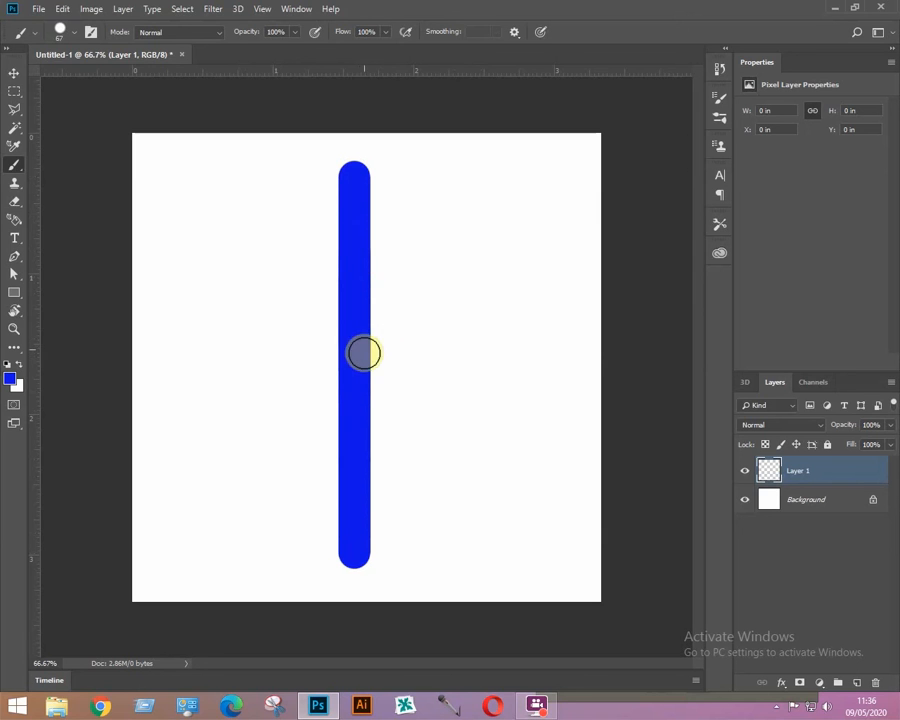
drag(176, 331, 592, 337)
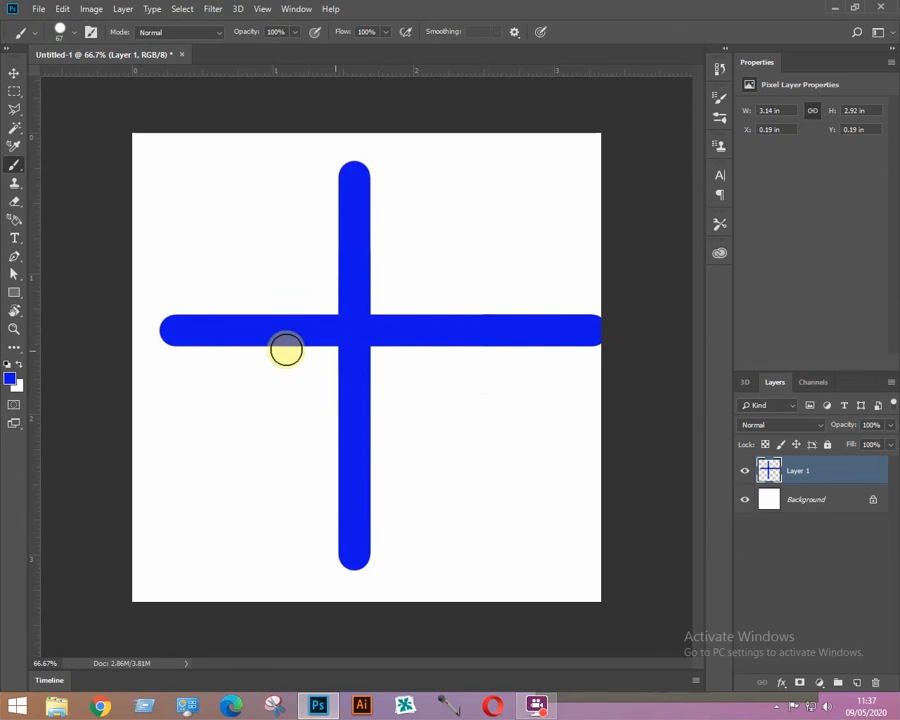
click(368, 332)
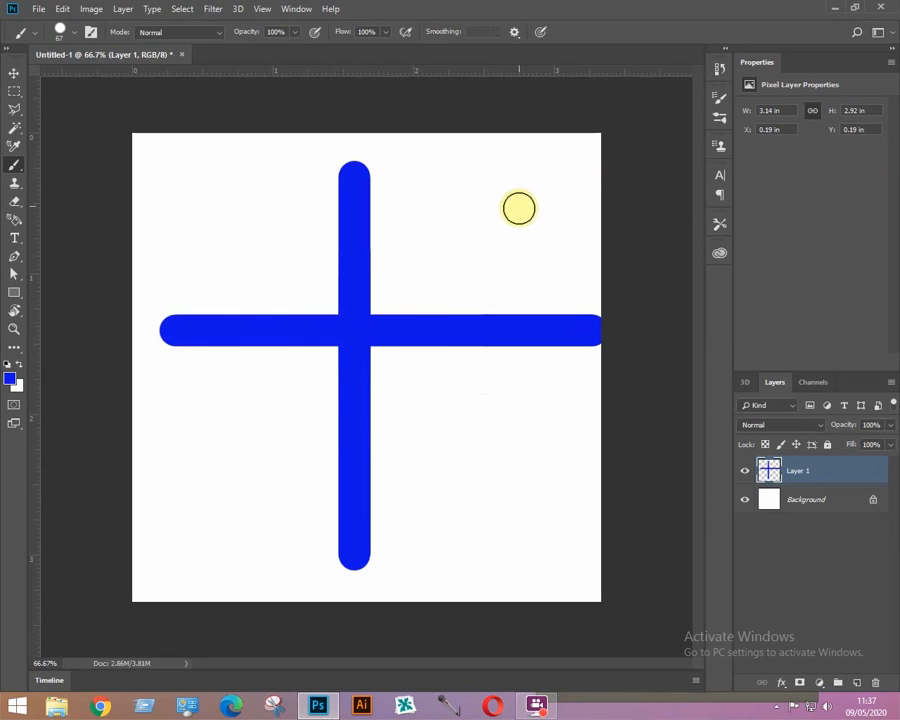
Step: Paint a zigzag of five connected straight strokes across the blue cross, starting near the canvas's upper-right corner and ending near its lower-right corner
click(542, 185)
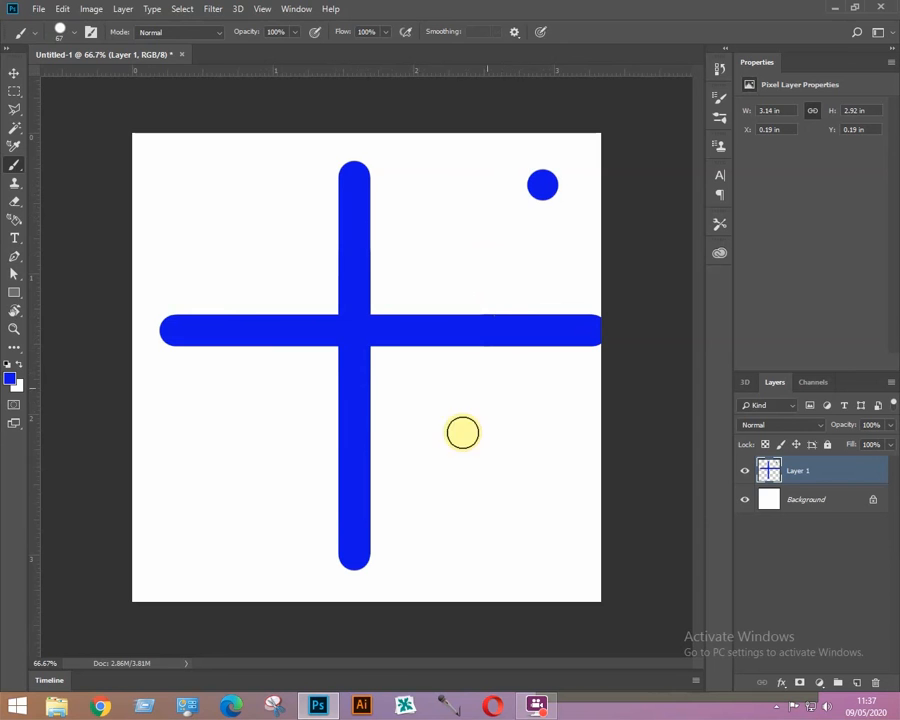
shift+click(443, 472)
shift+click(235, 252)
shift+click(443, 165)
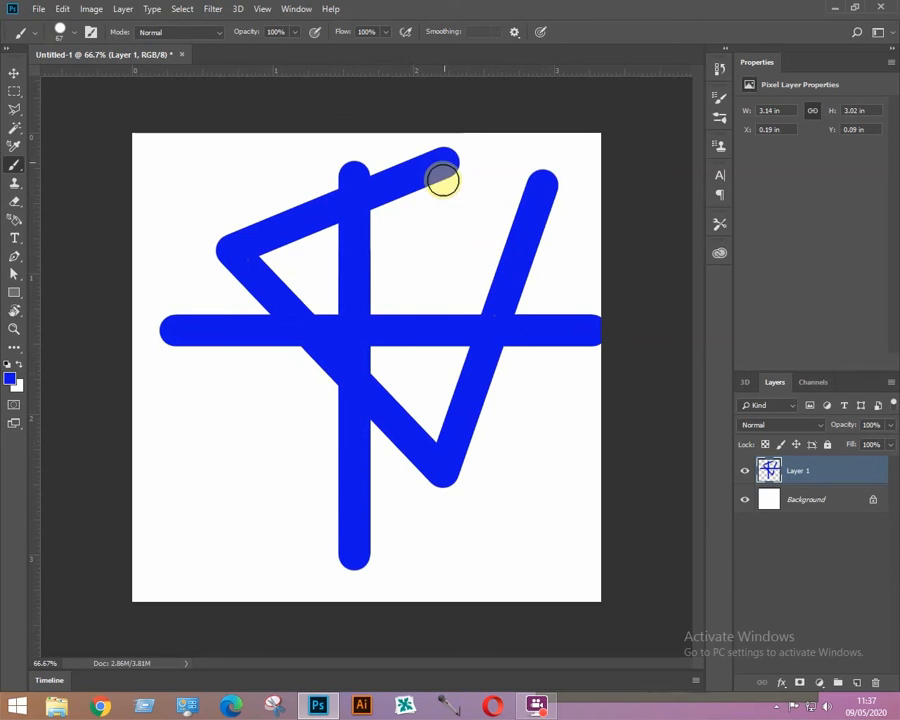
shift+click(177, 452)
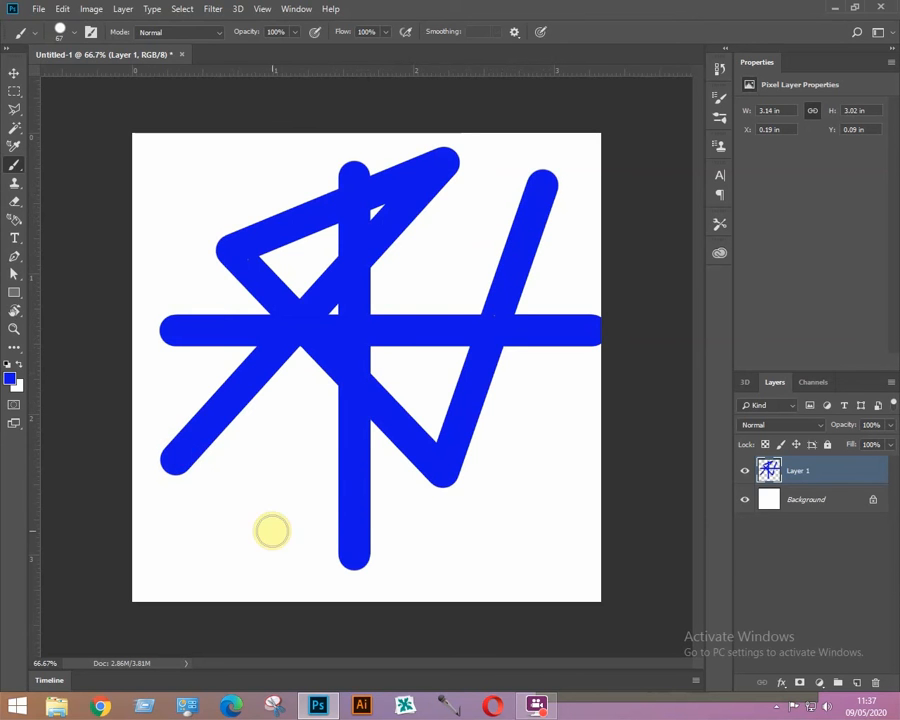
shift+click(530, 551)
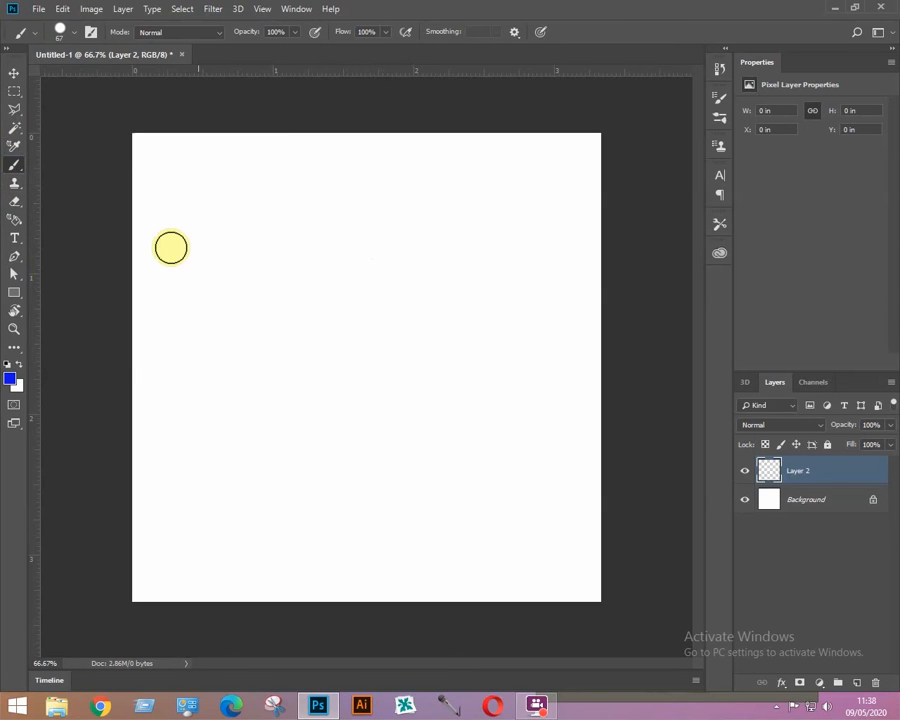
Step: Switch from the Brush tool to the Clone Stamp and on to the Eraser tool
click(16, 190)
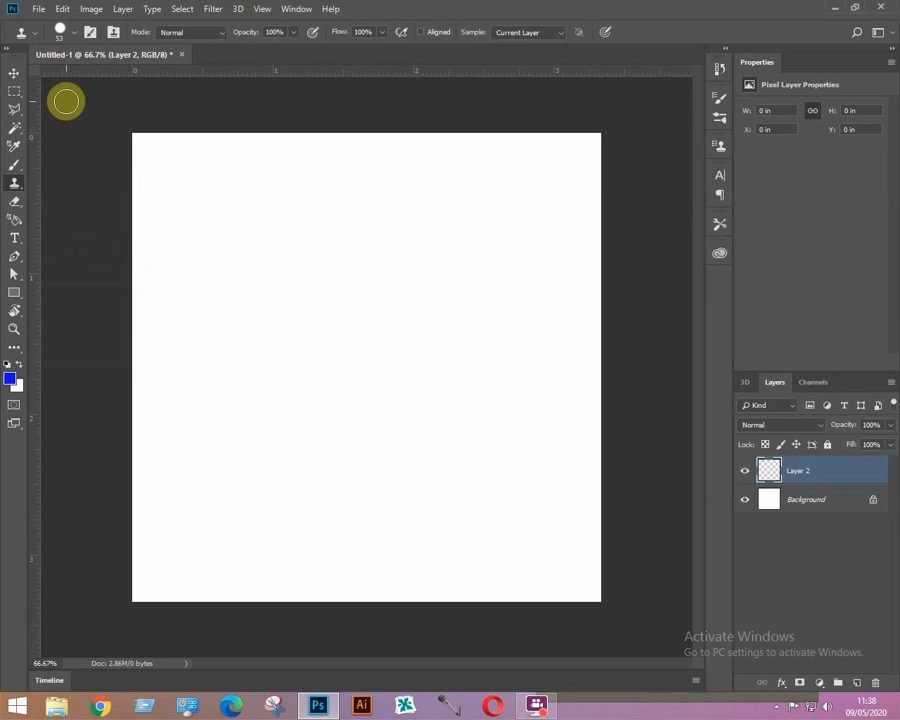
click(15, 202)
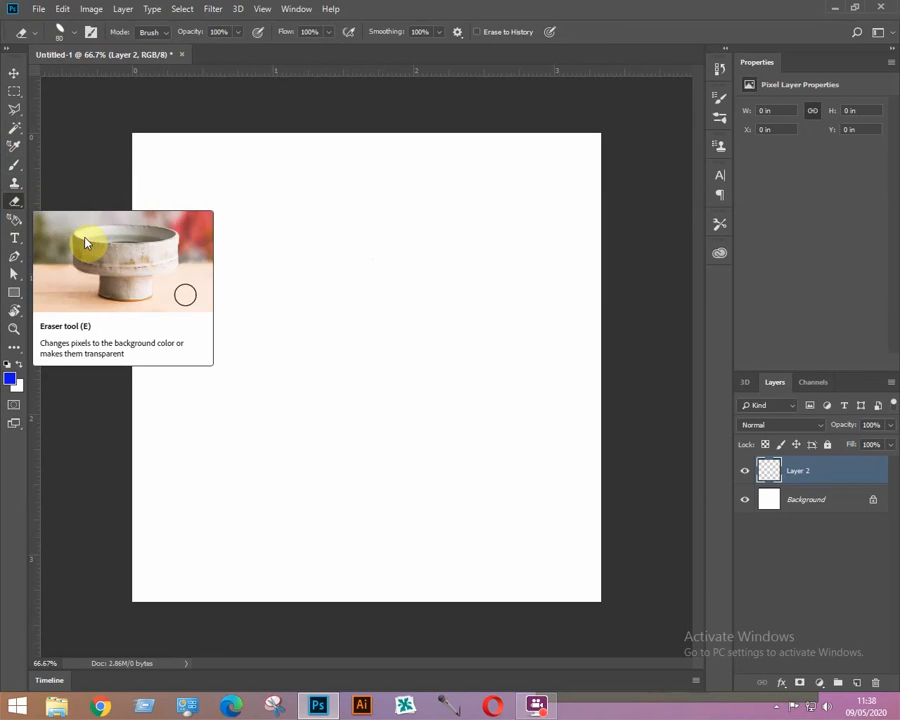